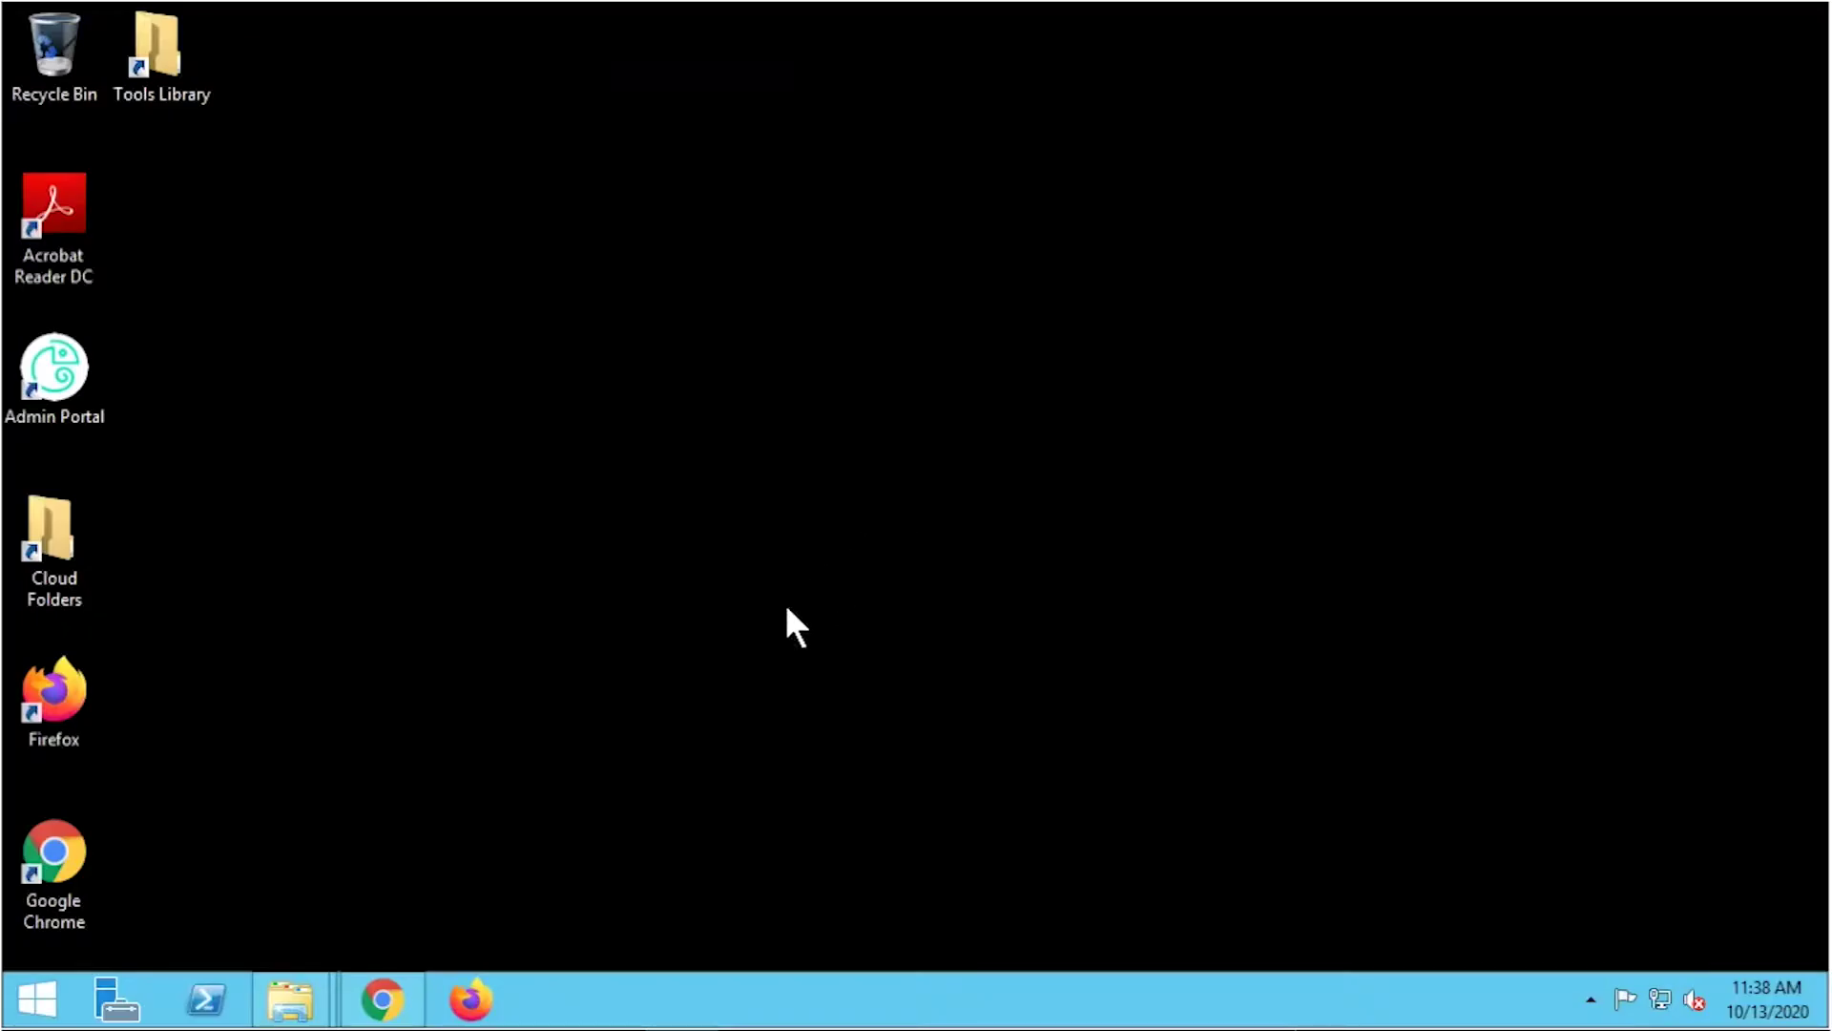
Sign in to the Idaptive User Portal in Chrome with the connector administrator's user name and password.
left_click(382, 999)
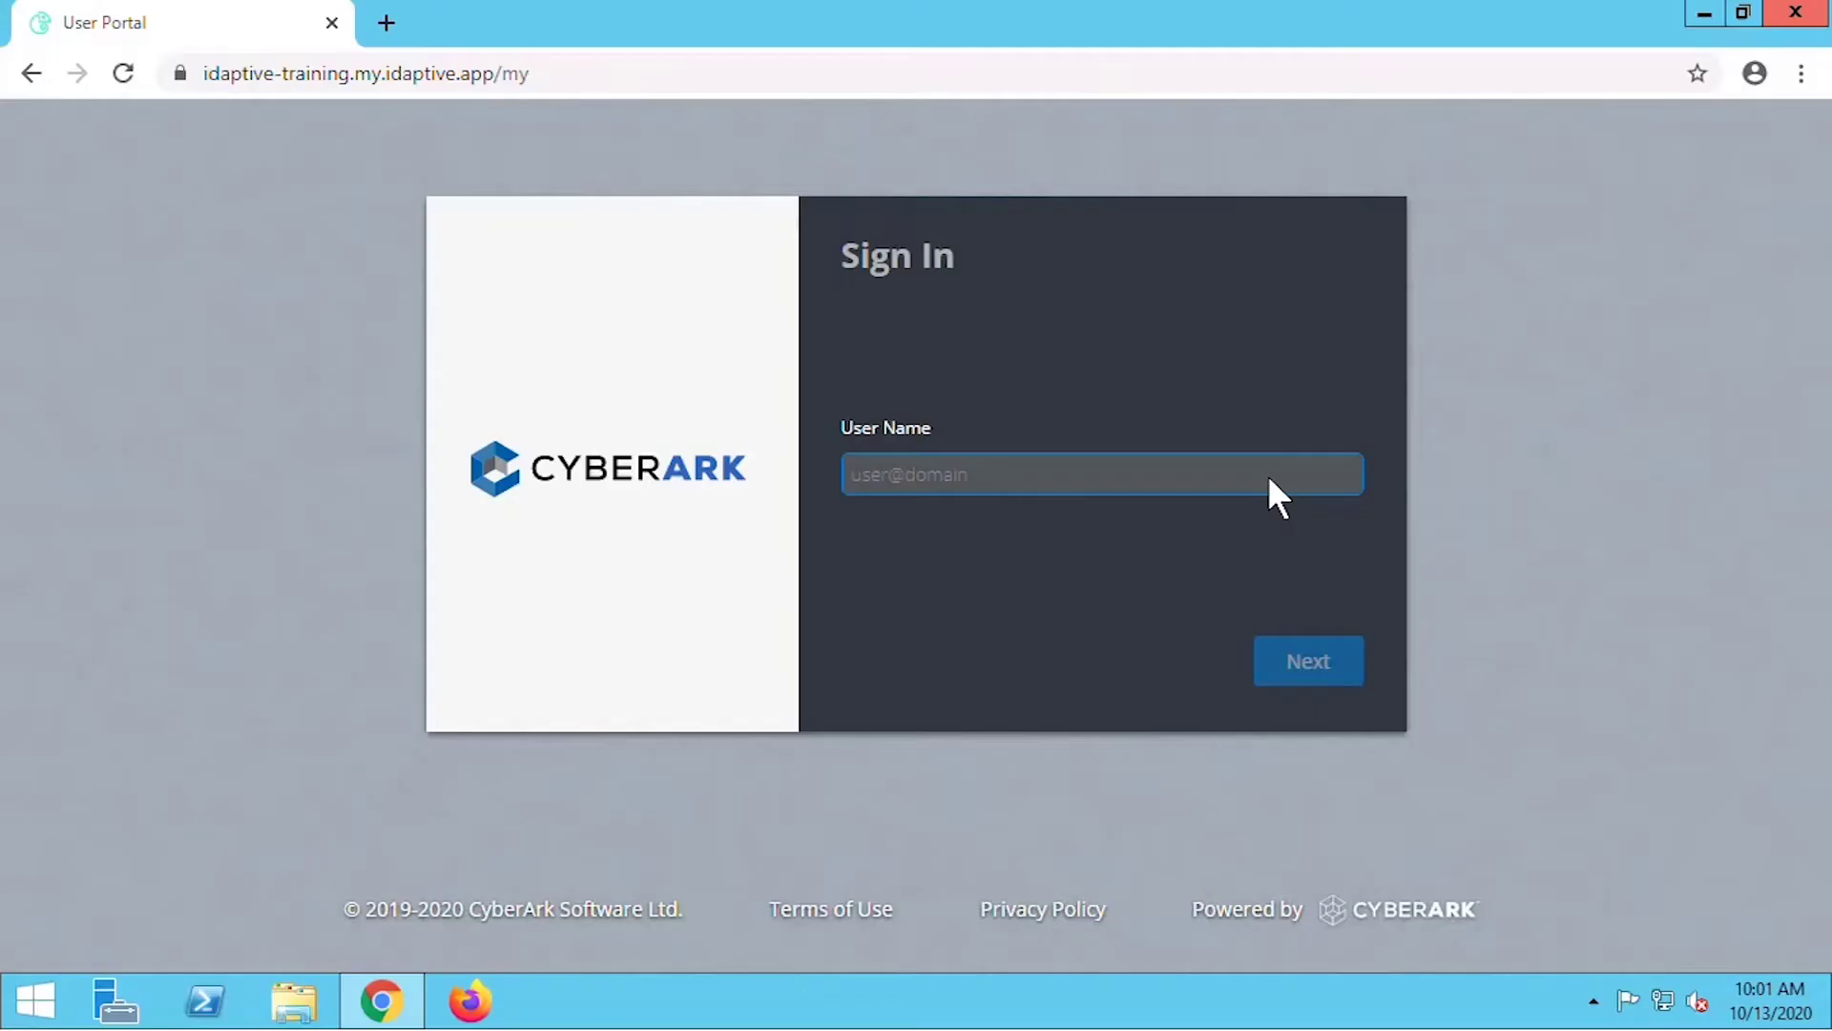
type("connector@idaptive-training")
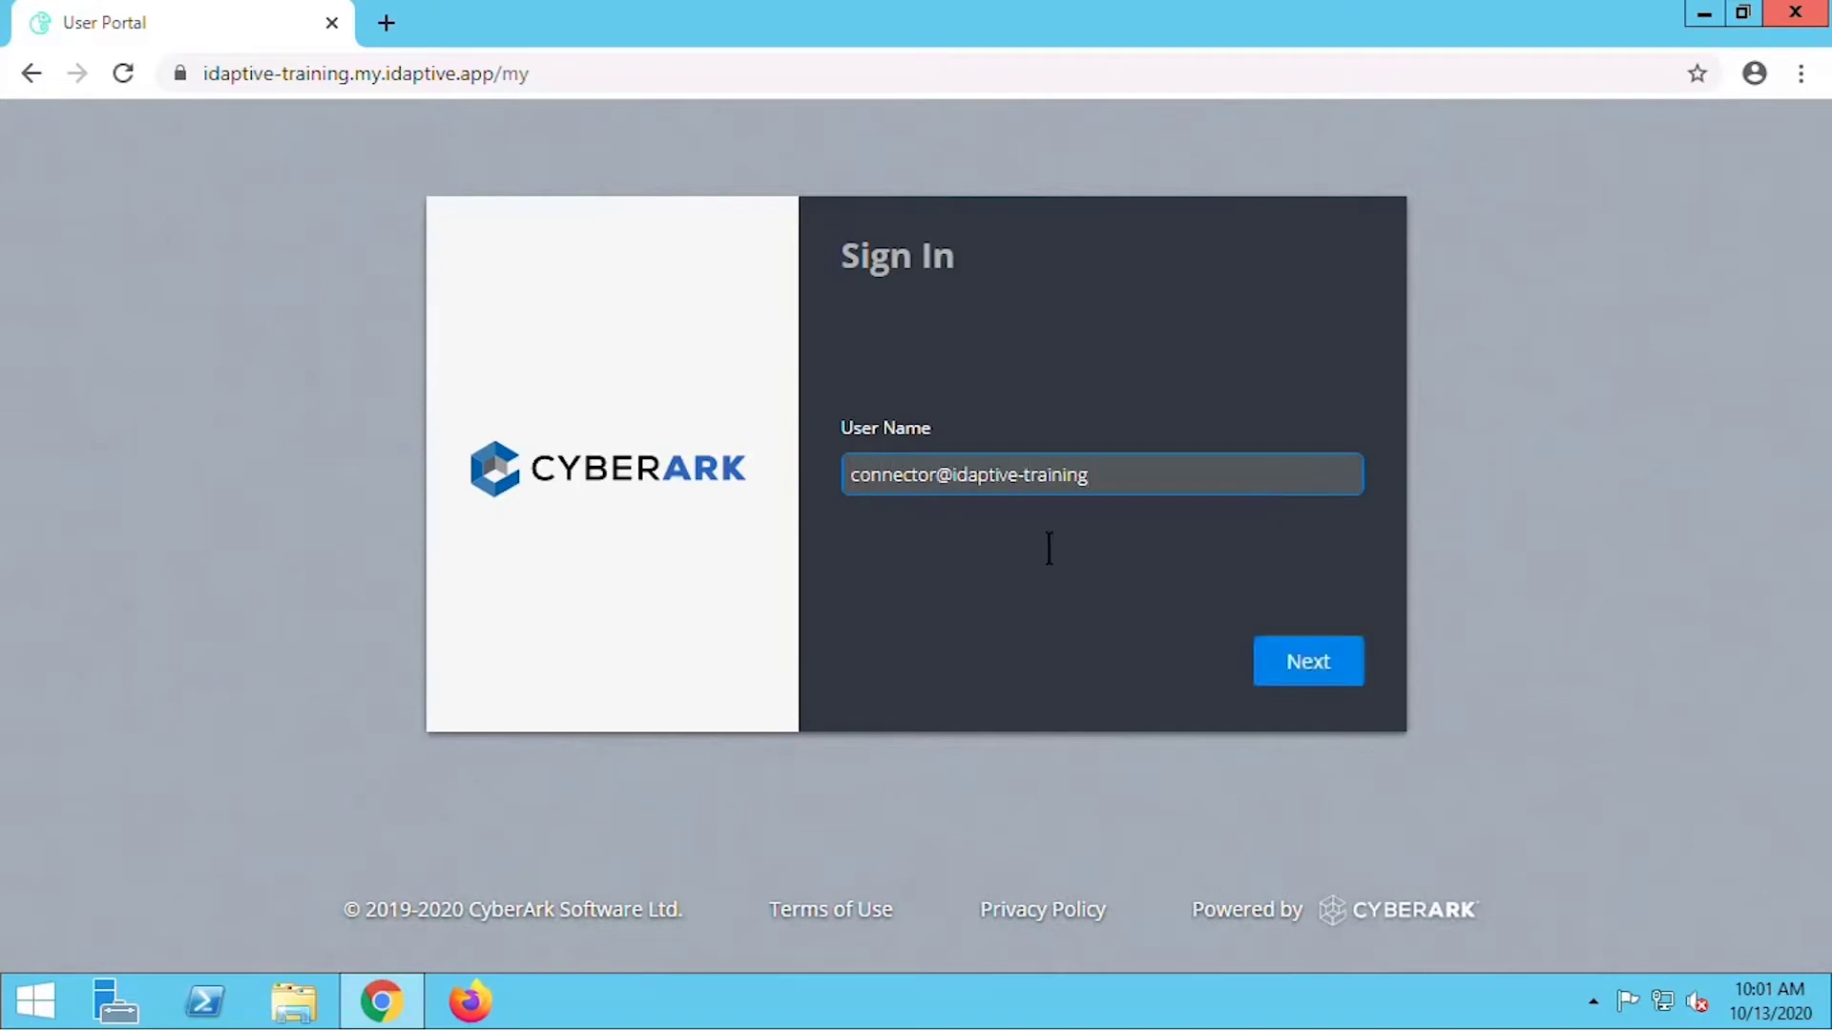
left_click(1271, 663)
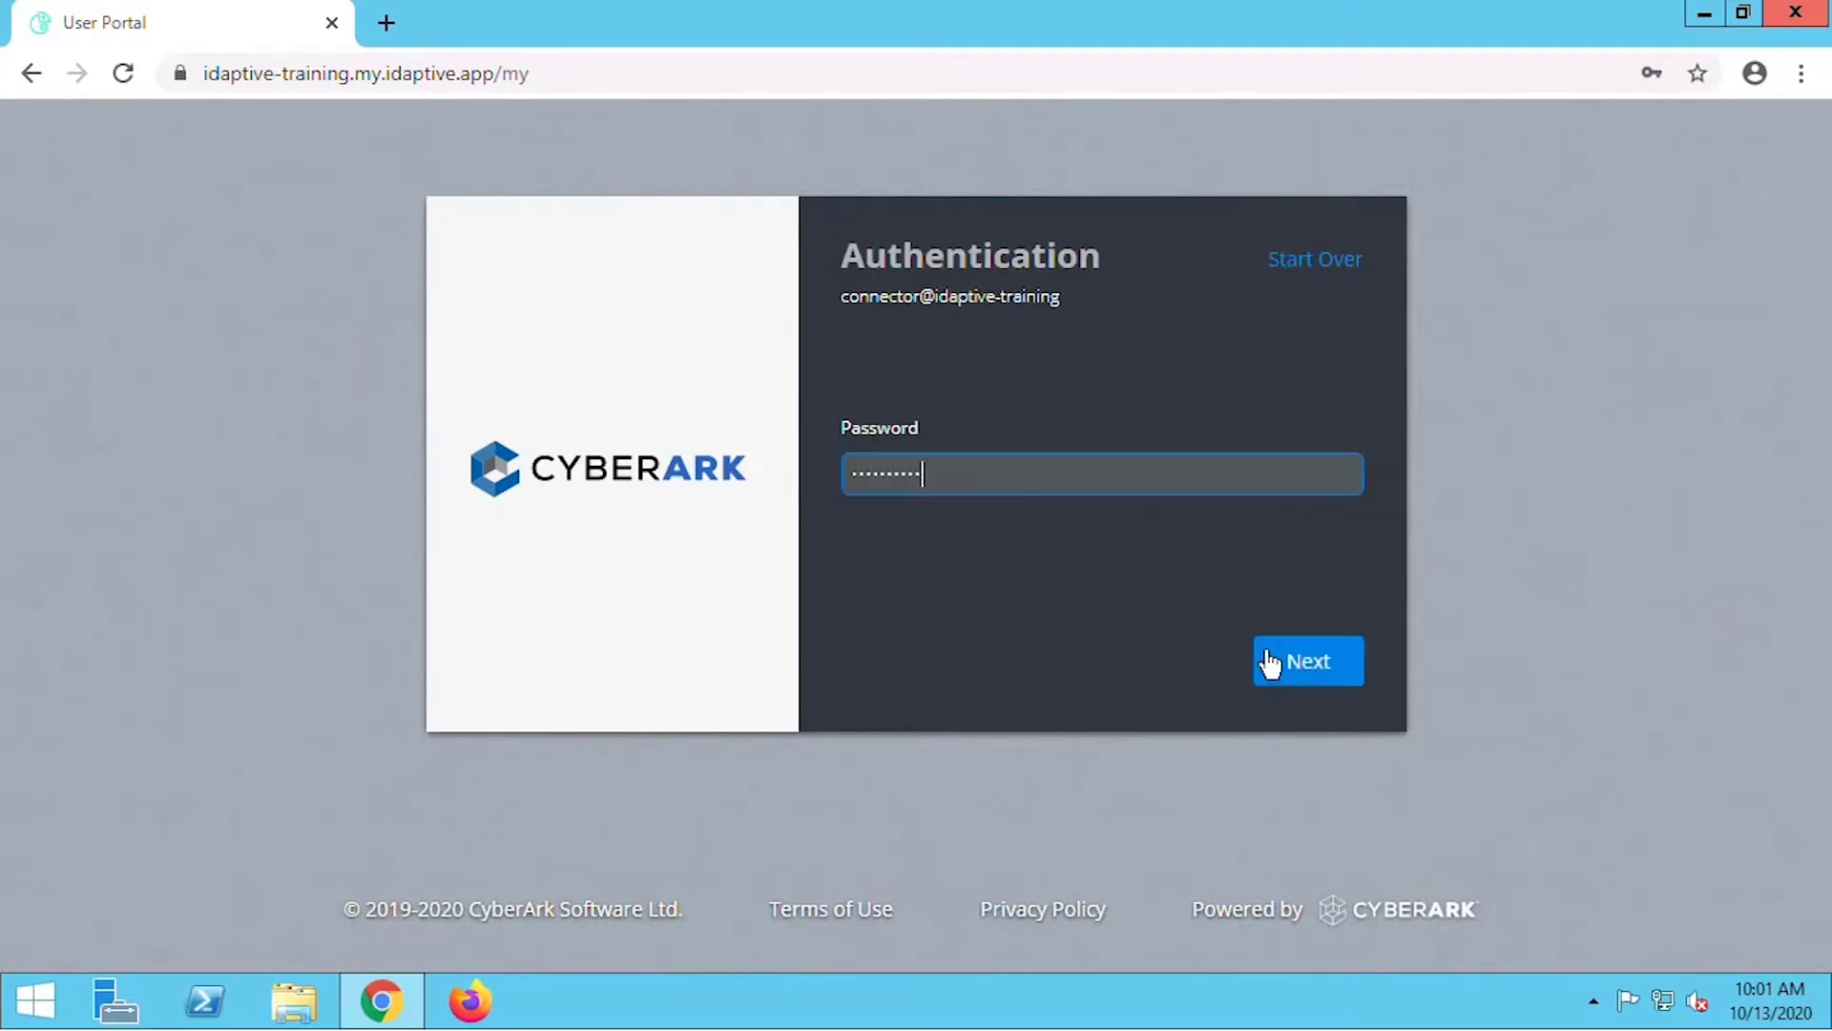
left_click(1313, 671)
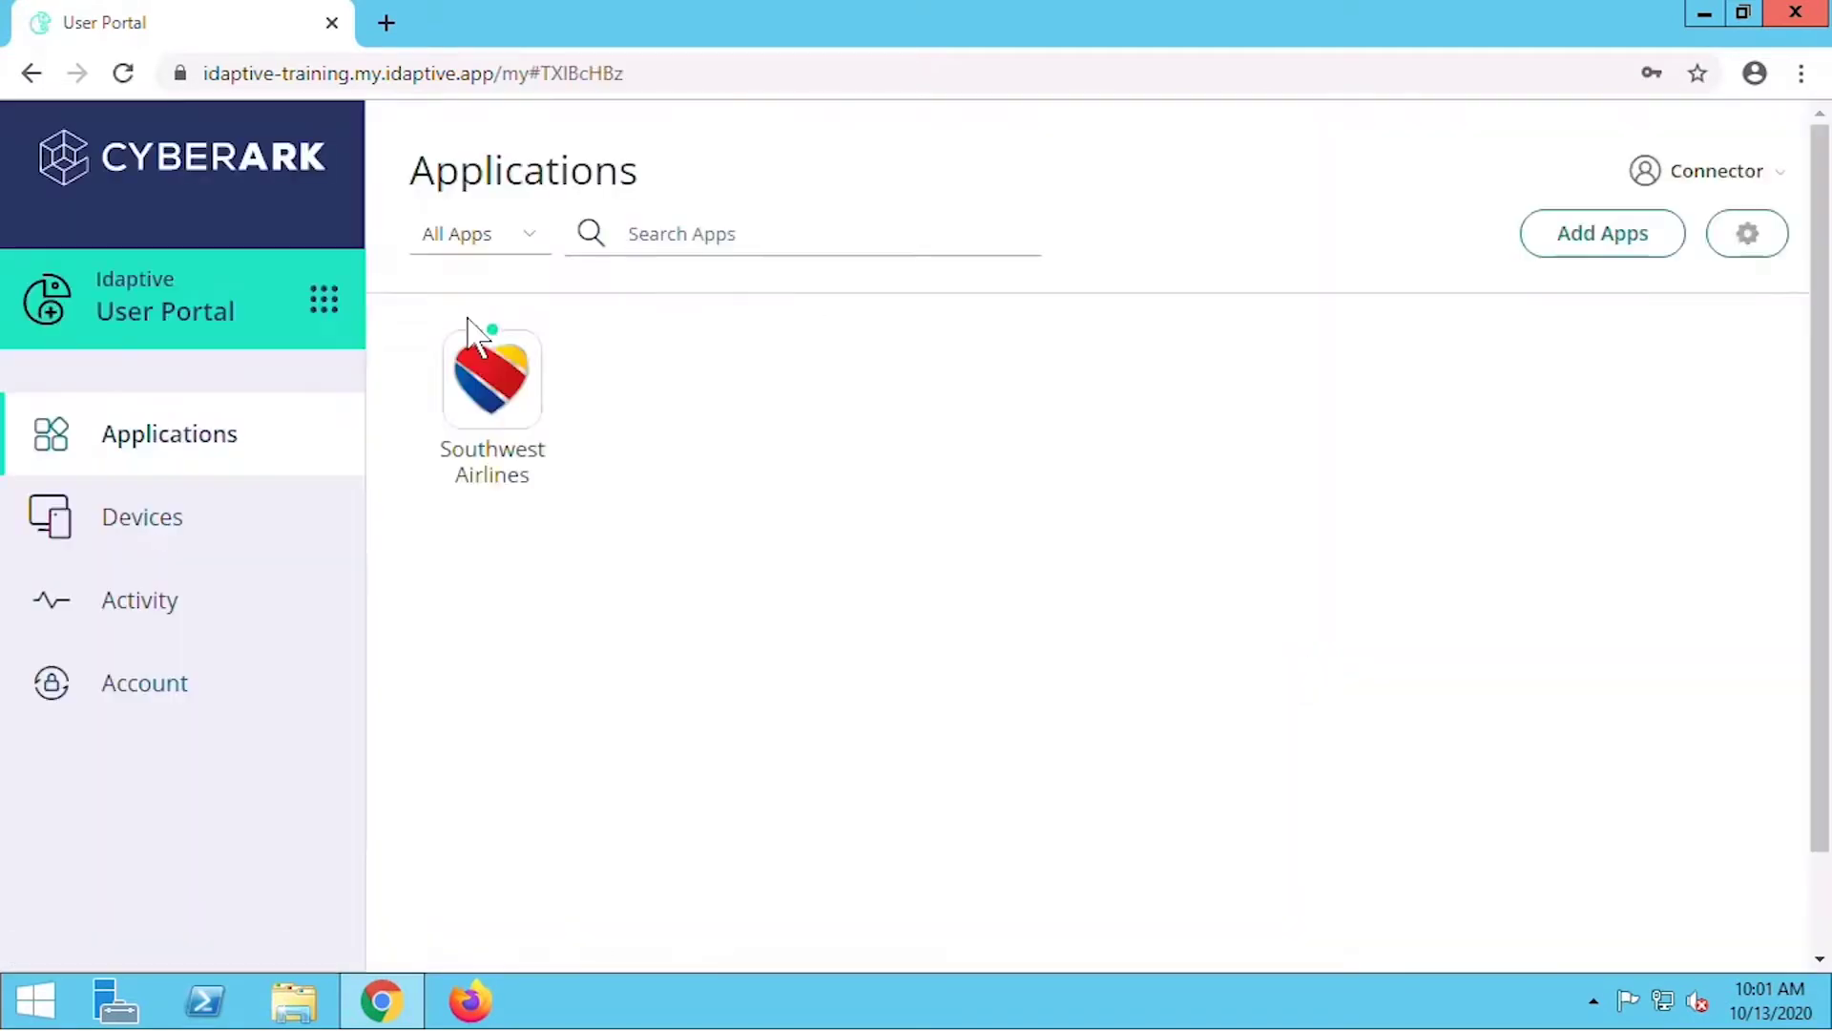
From the Admin Portal's Downloads page, download the Idaptive Connector zip package and open it.
left_click(324, 304)
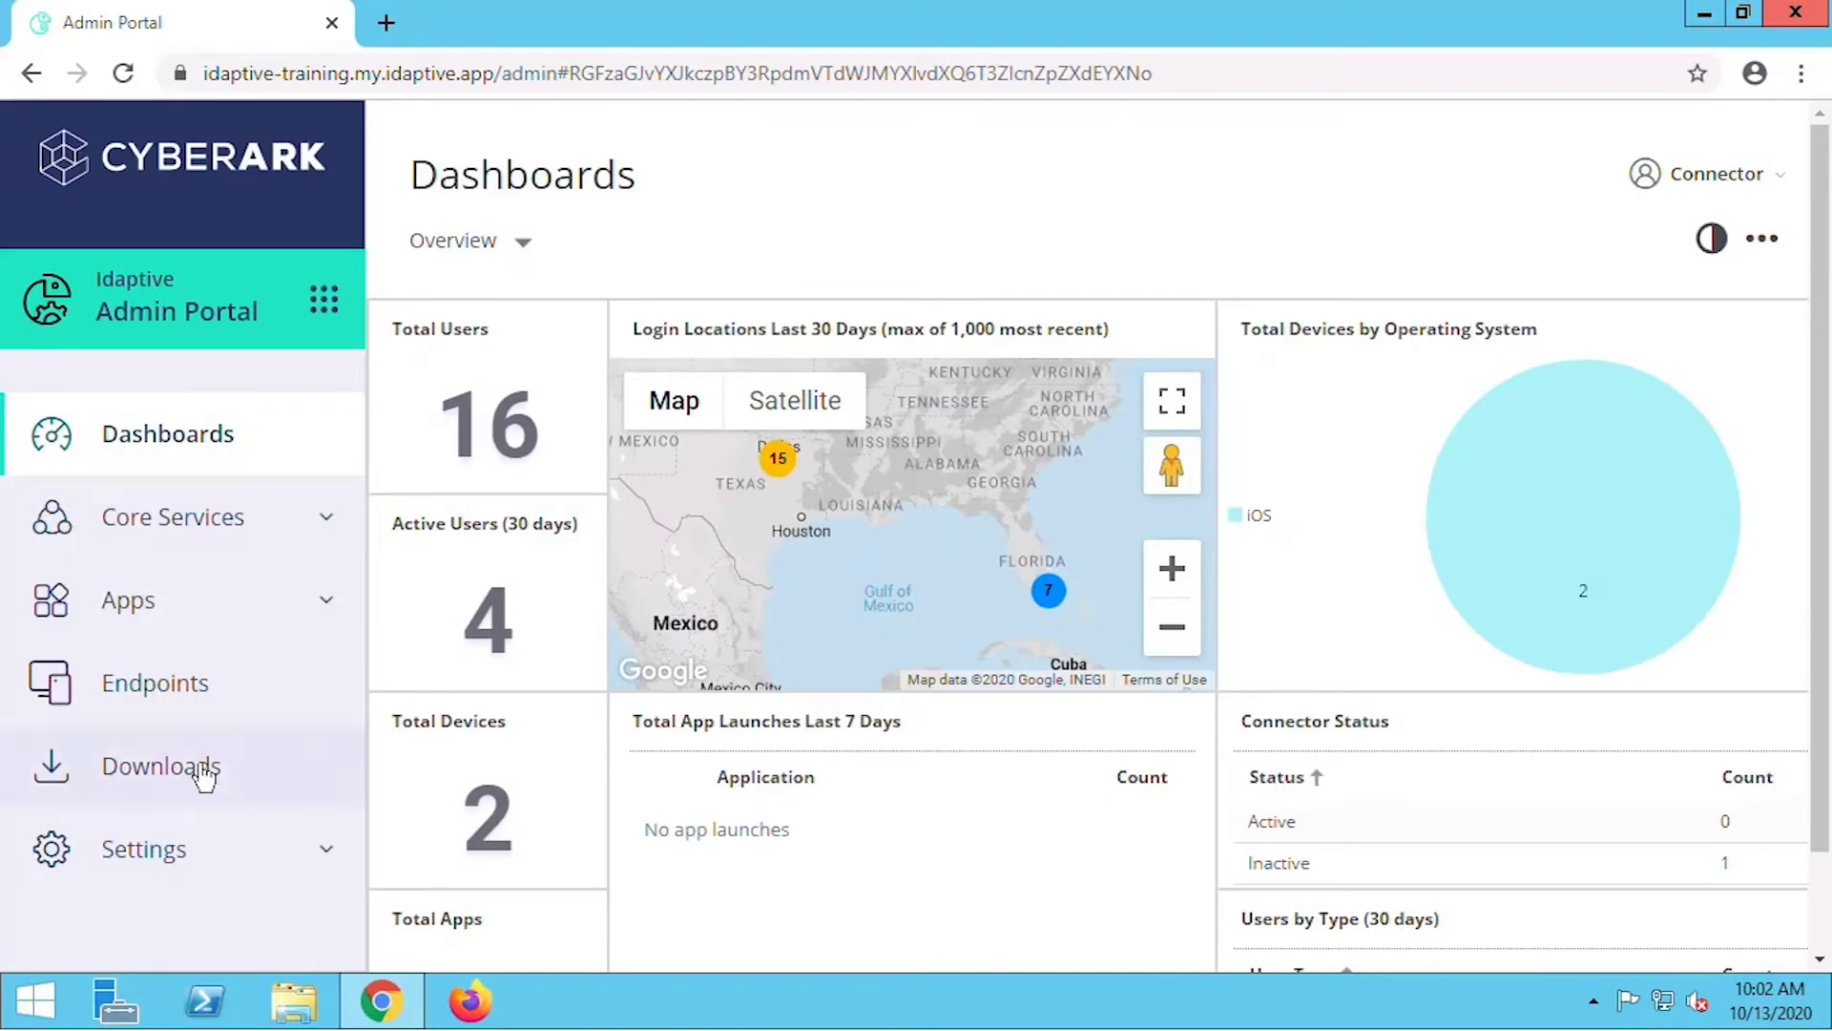
left_click(203, 773)
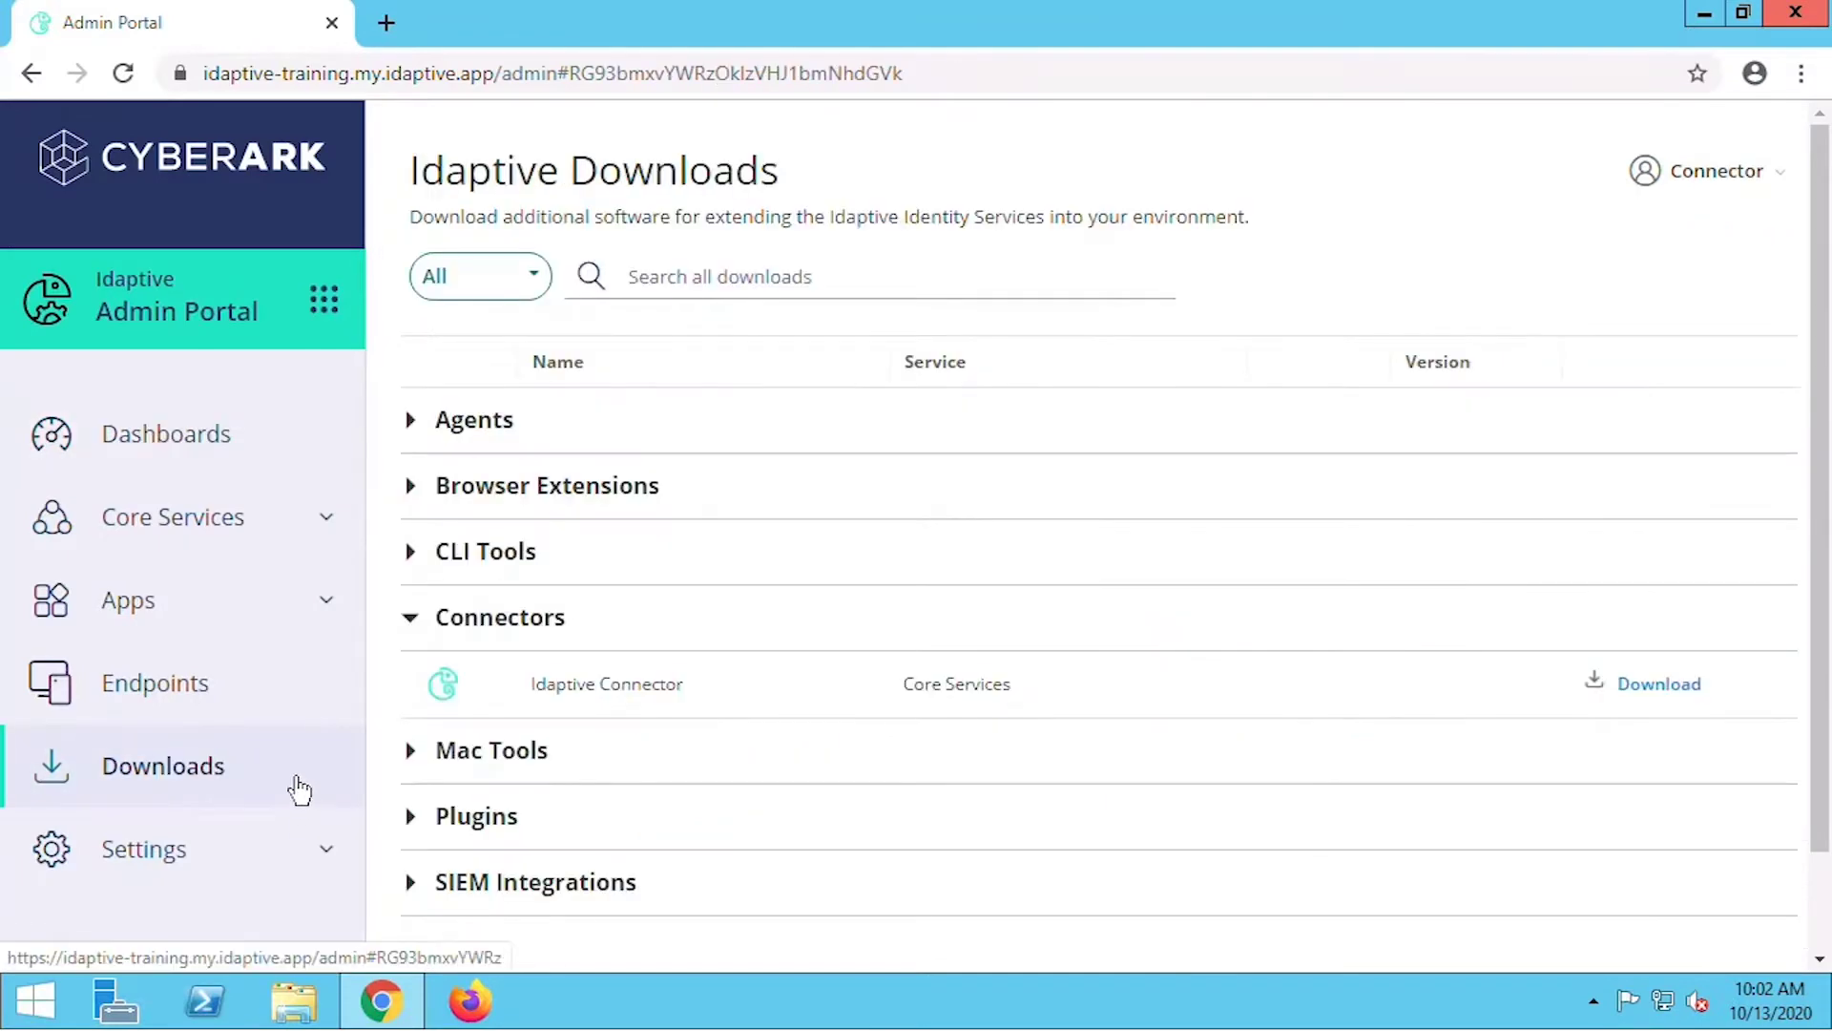
left_click(1639, 686)
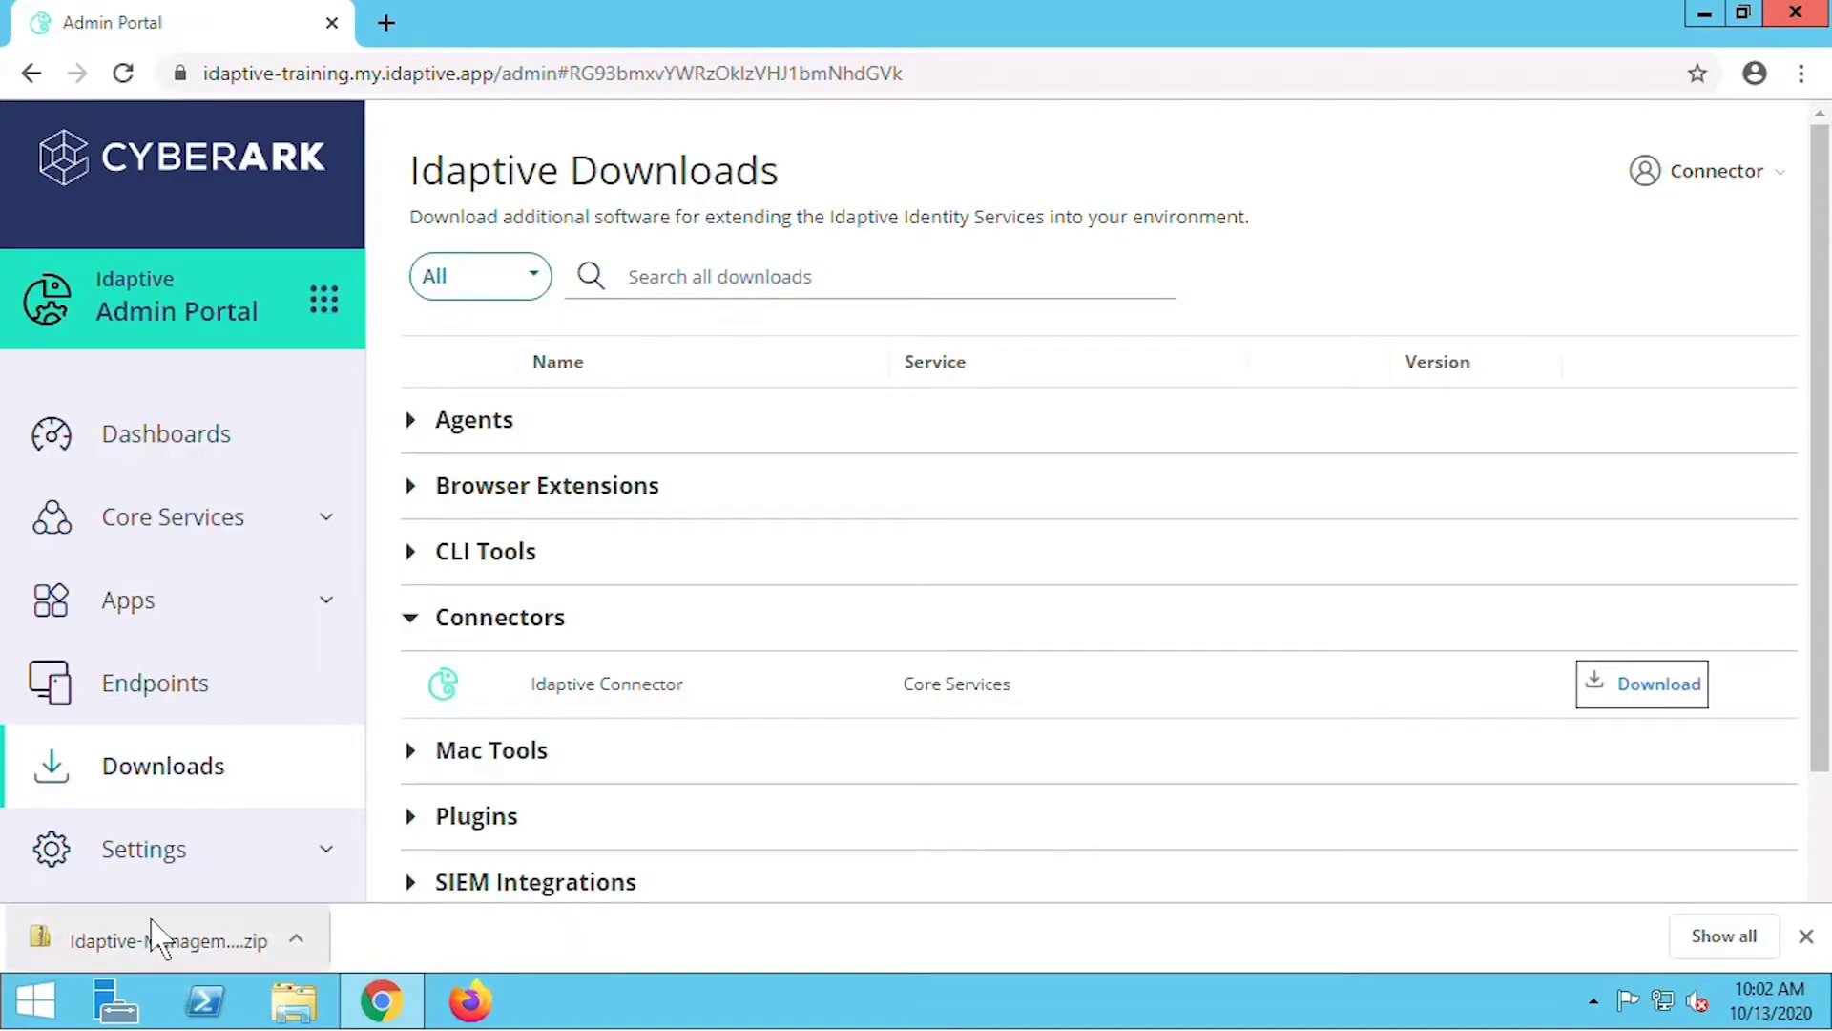
left_click(152, 936)
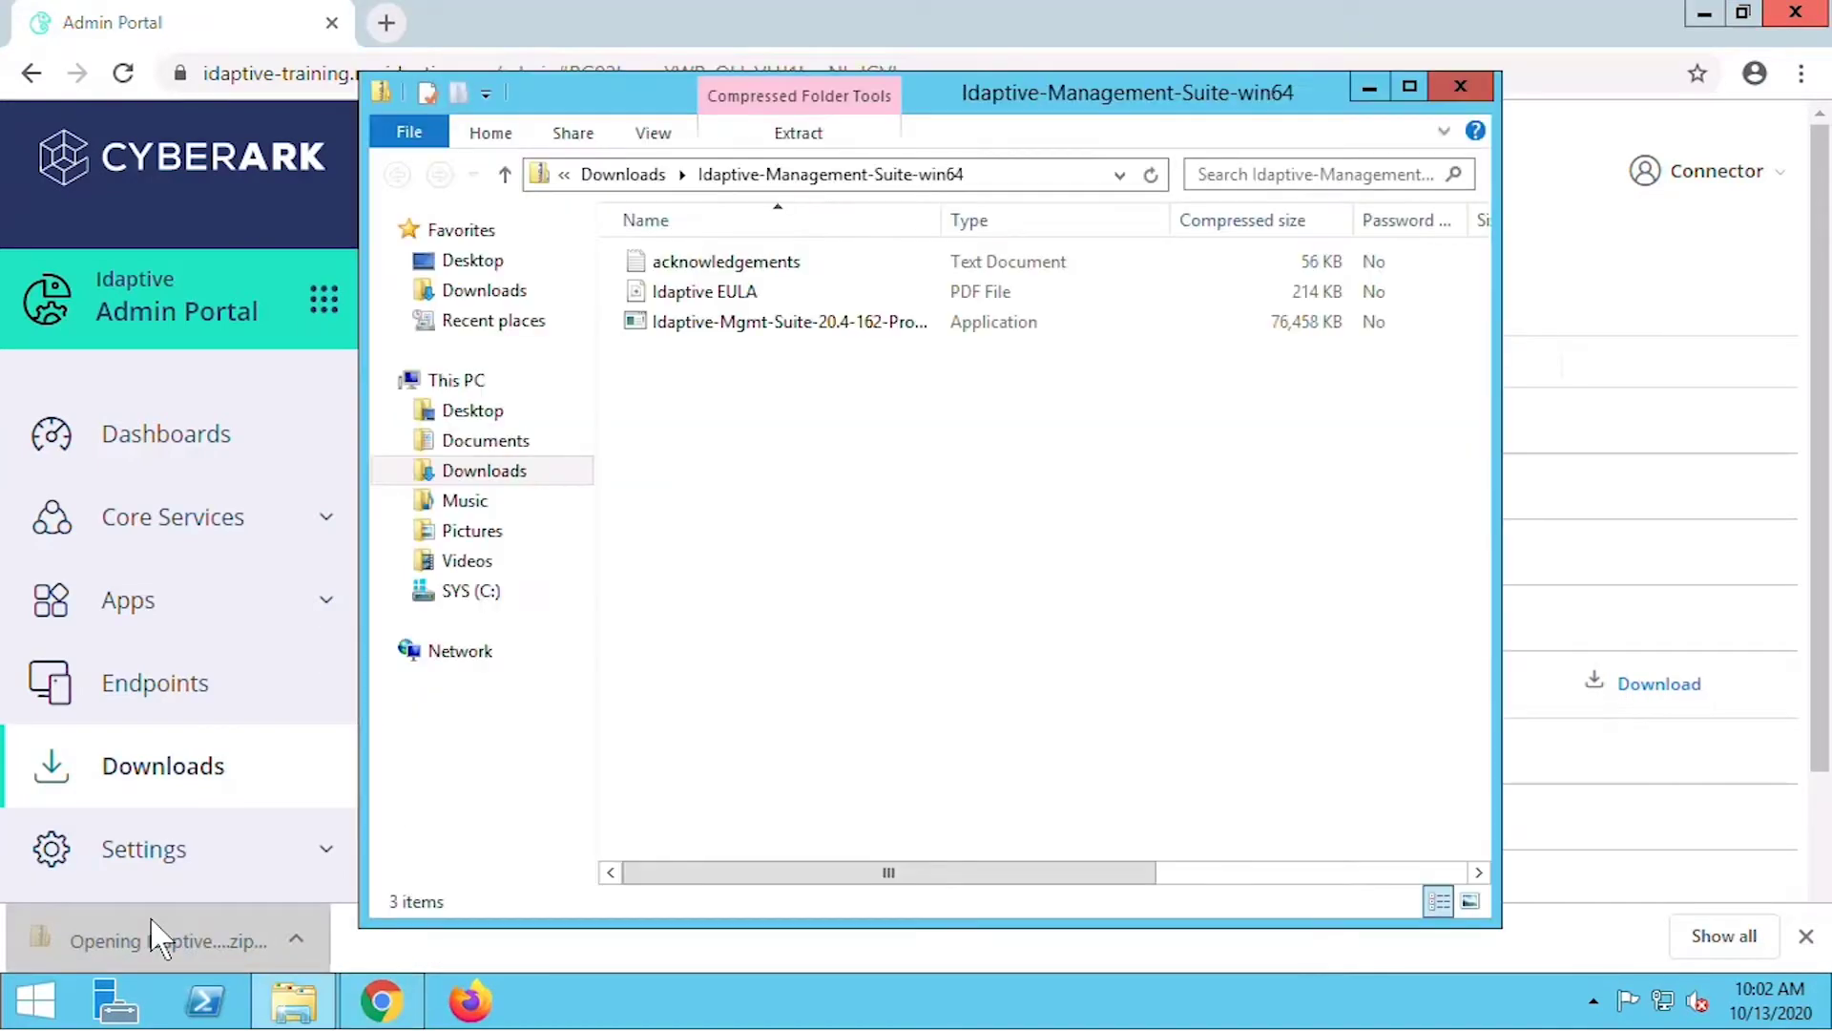
Extract the Idaptive-Management-Suite-win64 archive into Downloads and run the extracted connector installer.
double_click(828, 324)
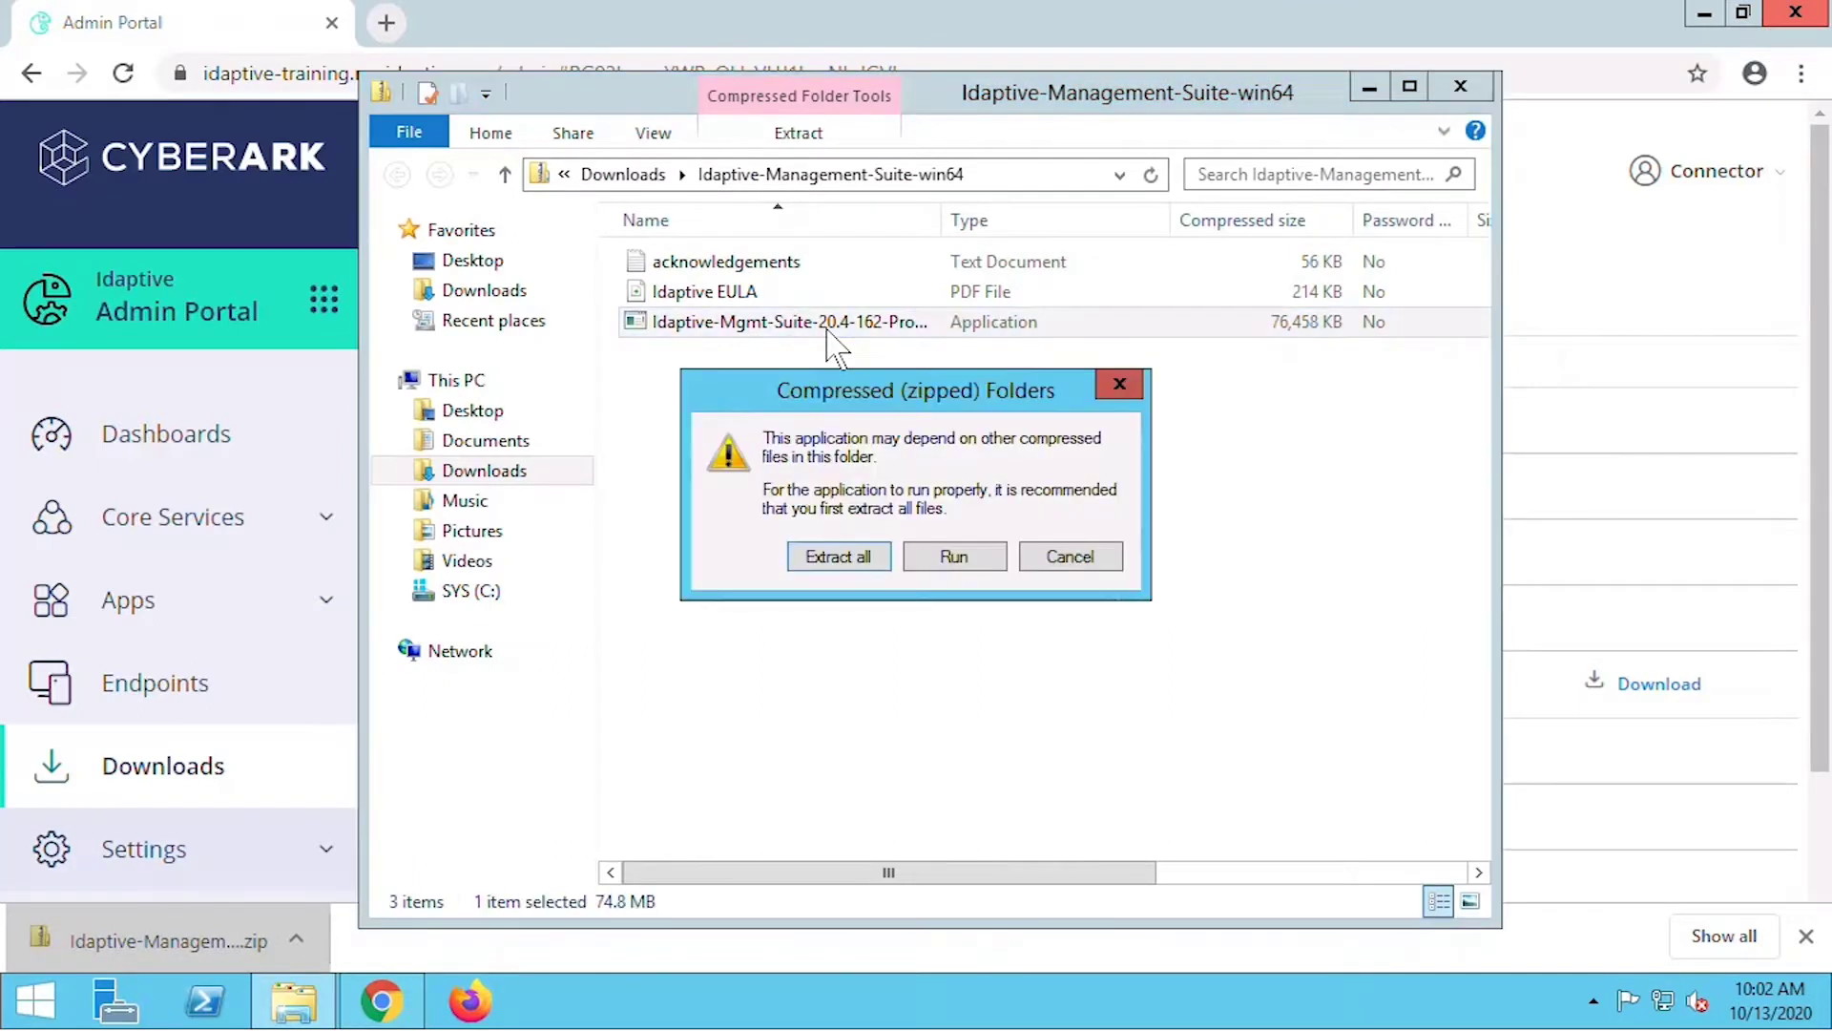
left_click(819, 561)
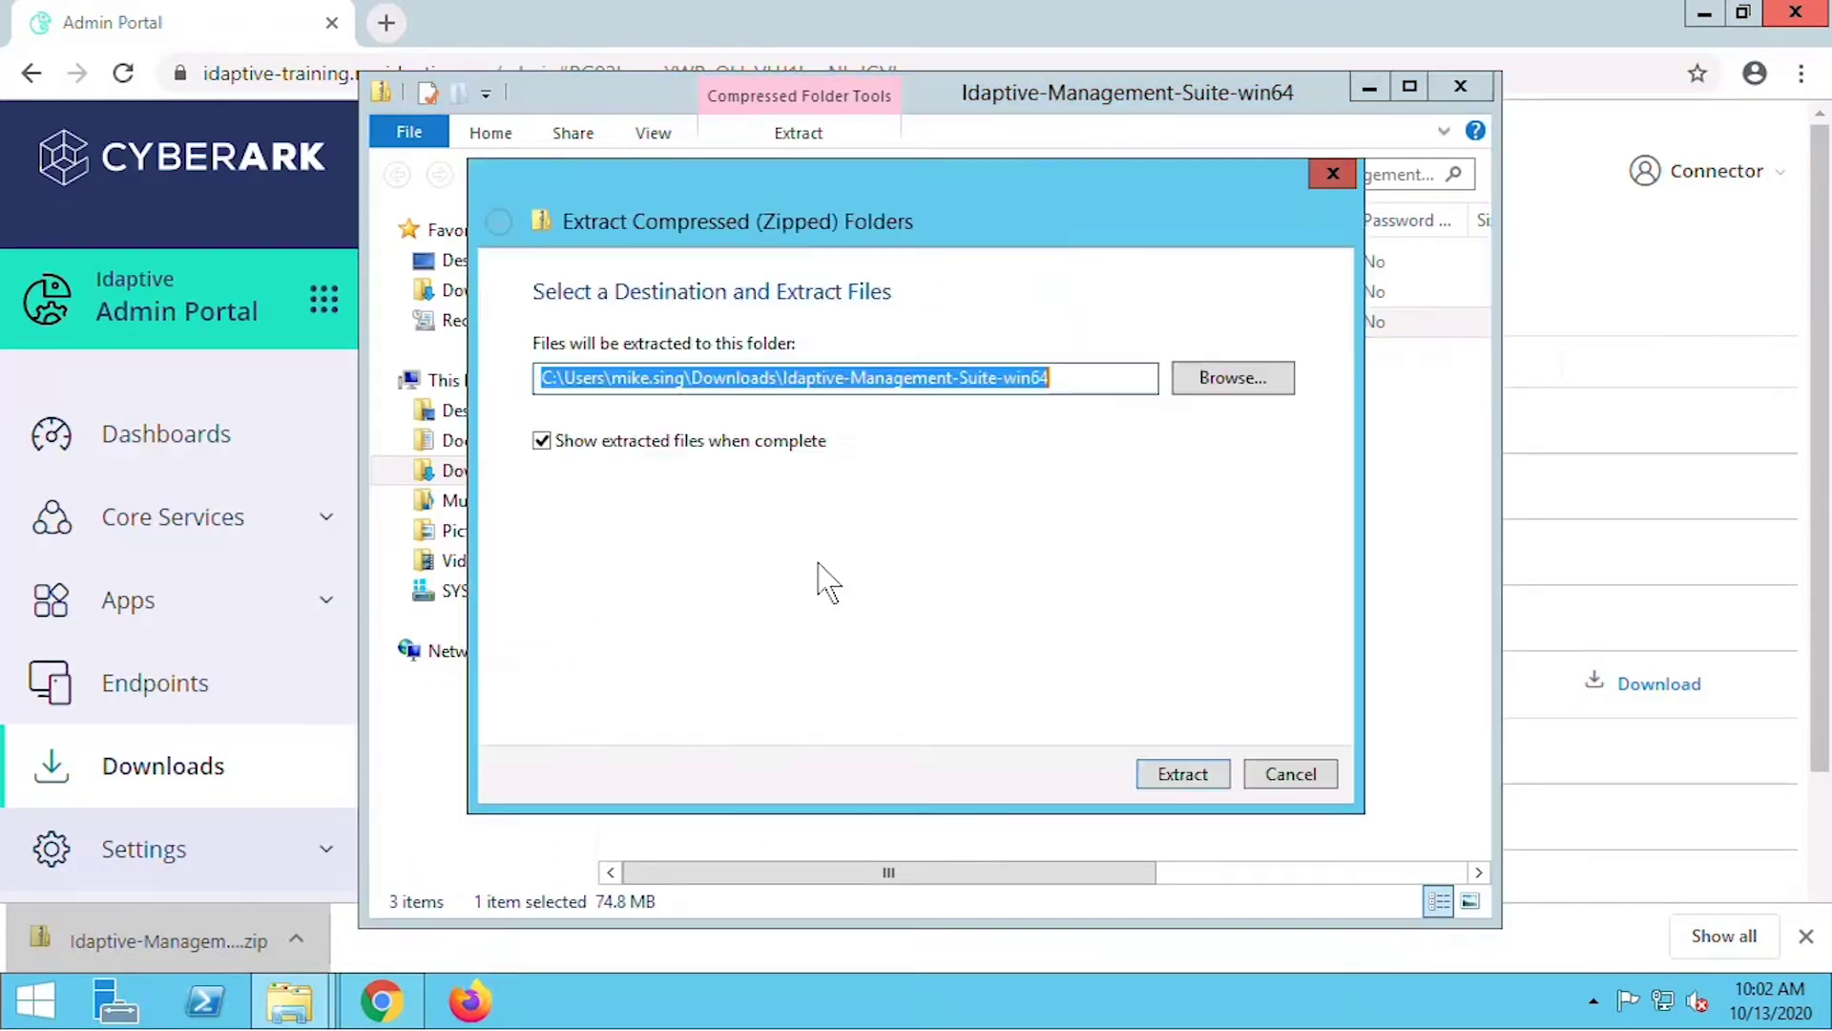
left_click(1175, 778)
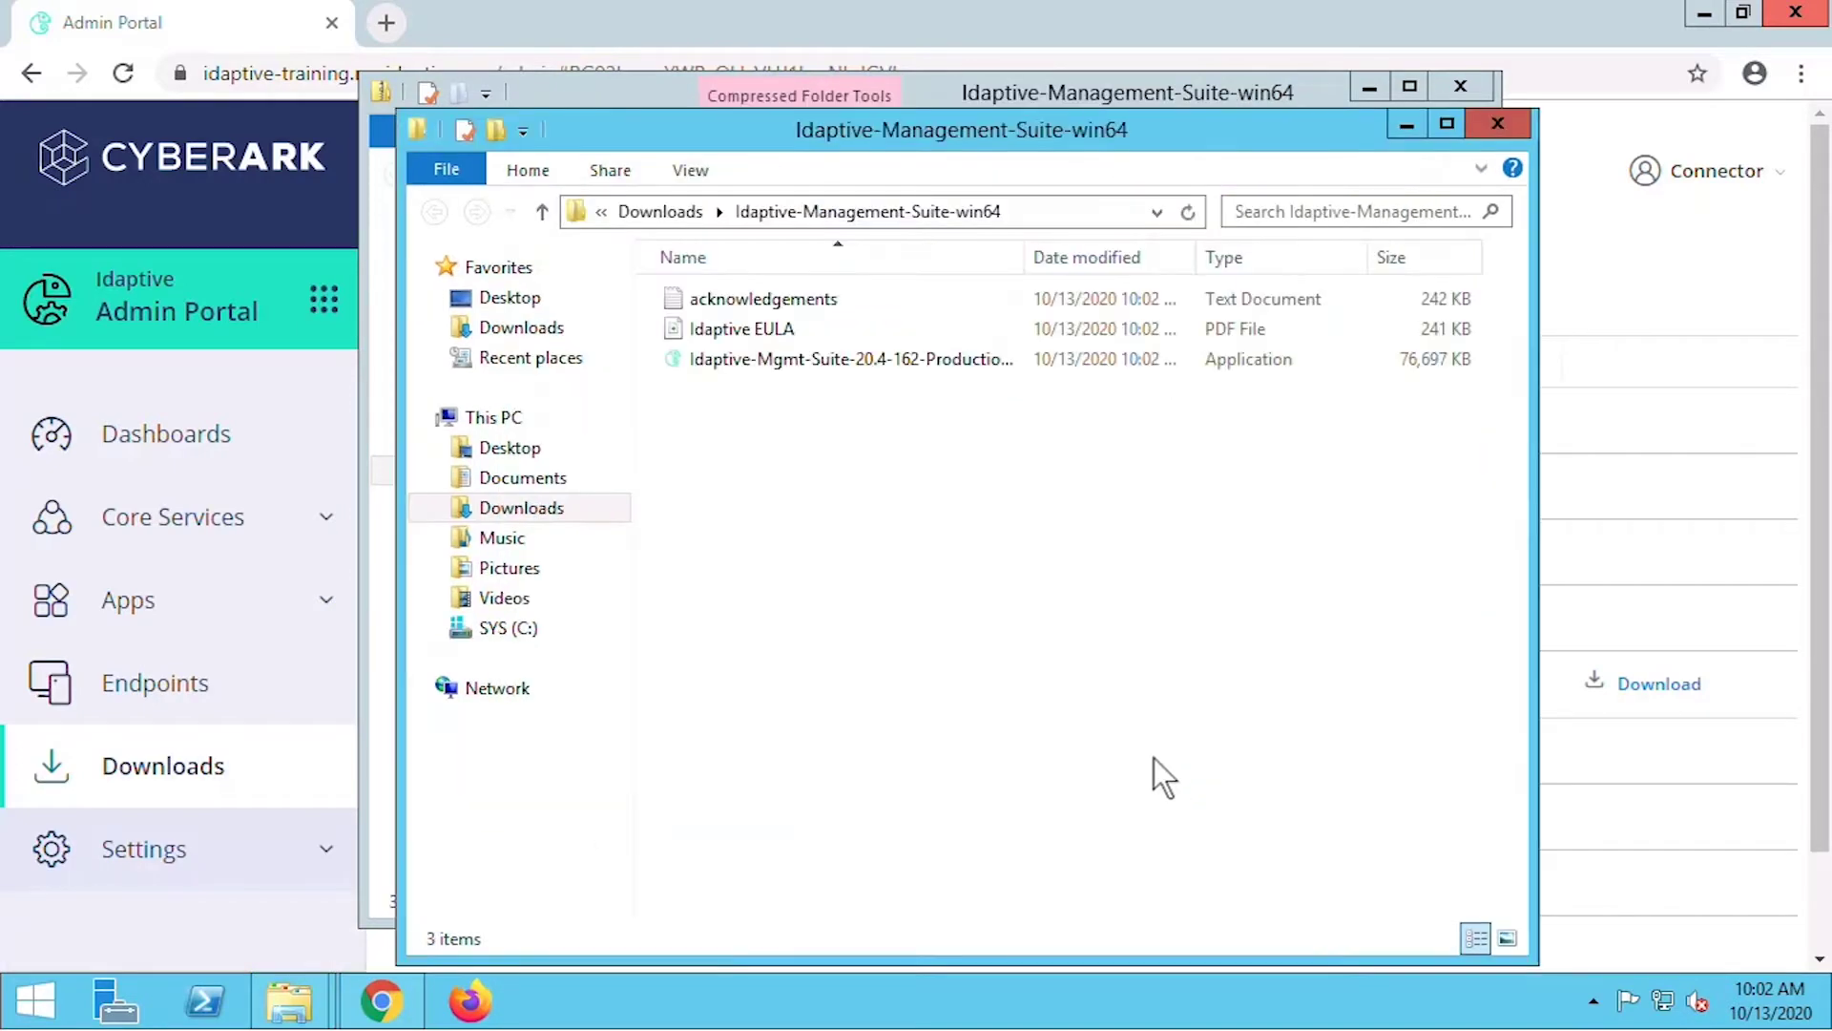
double_click(902, 363)
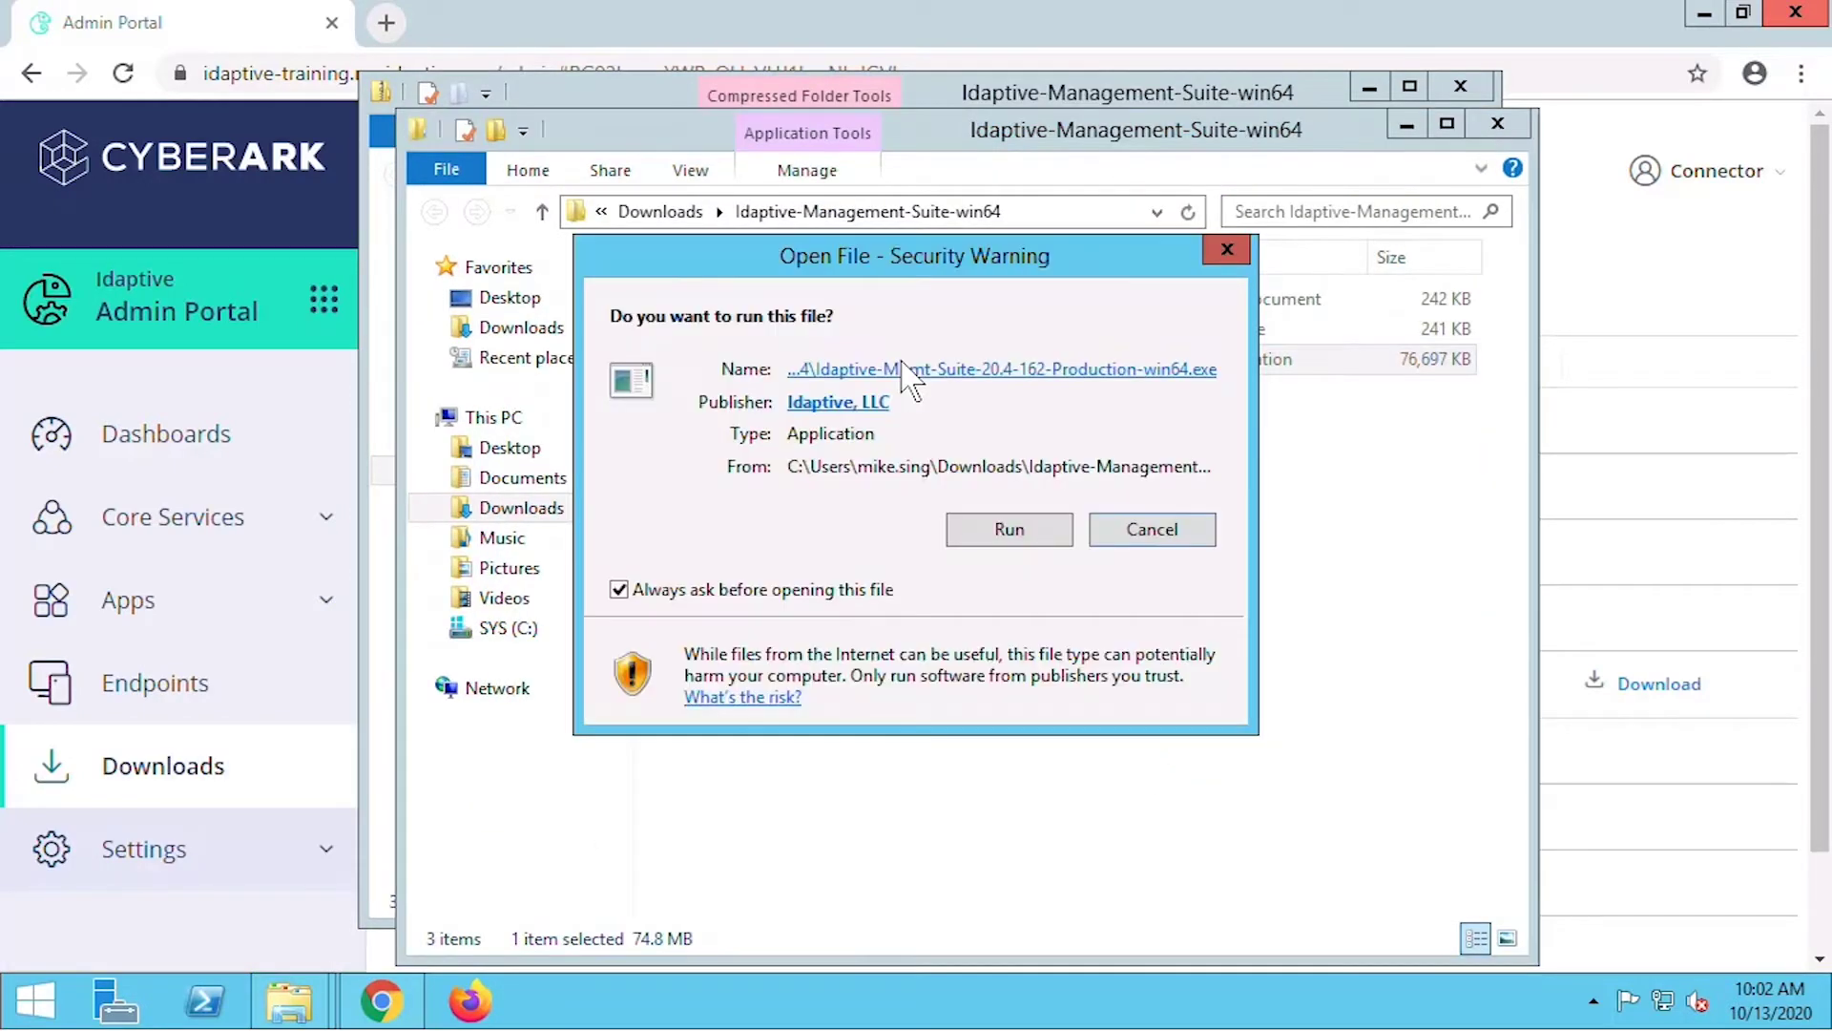
left_click(993, 534)
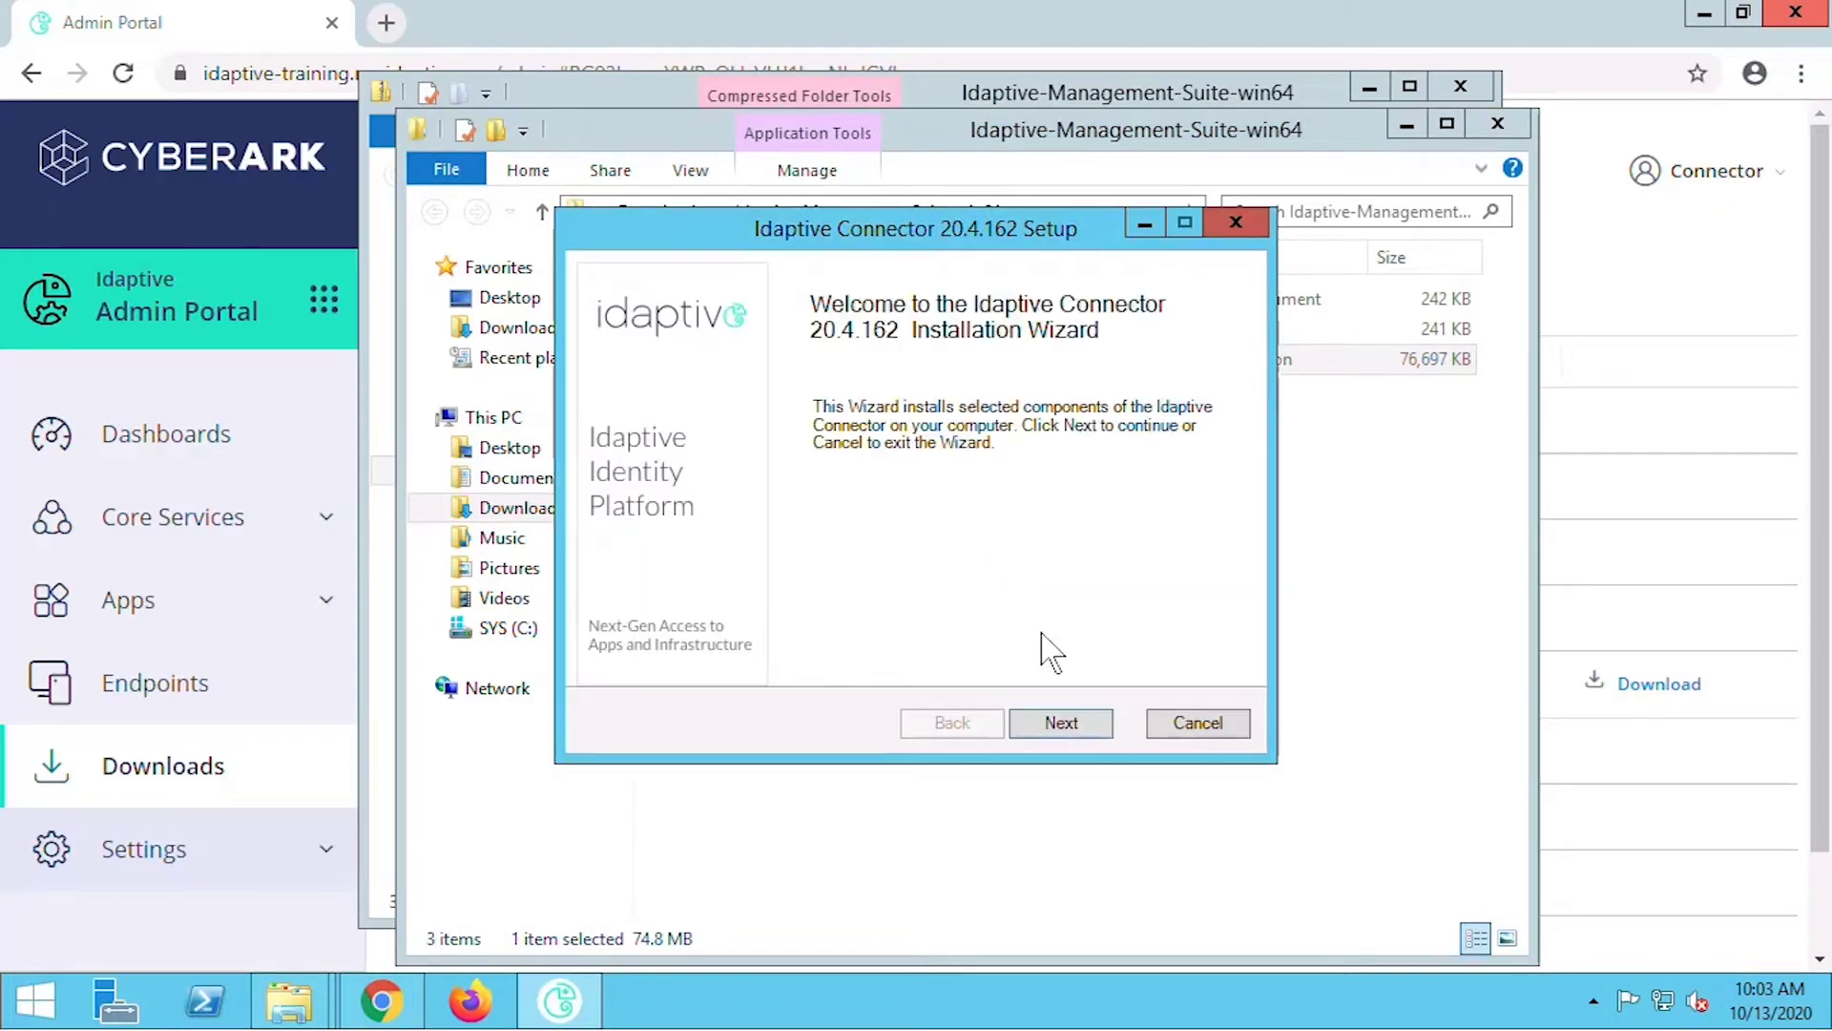
Accept the Idaptive Connector setup license agreement.
left_click(1062, 725)
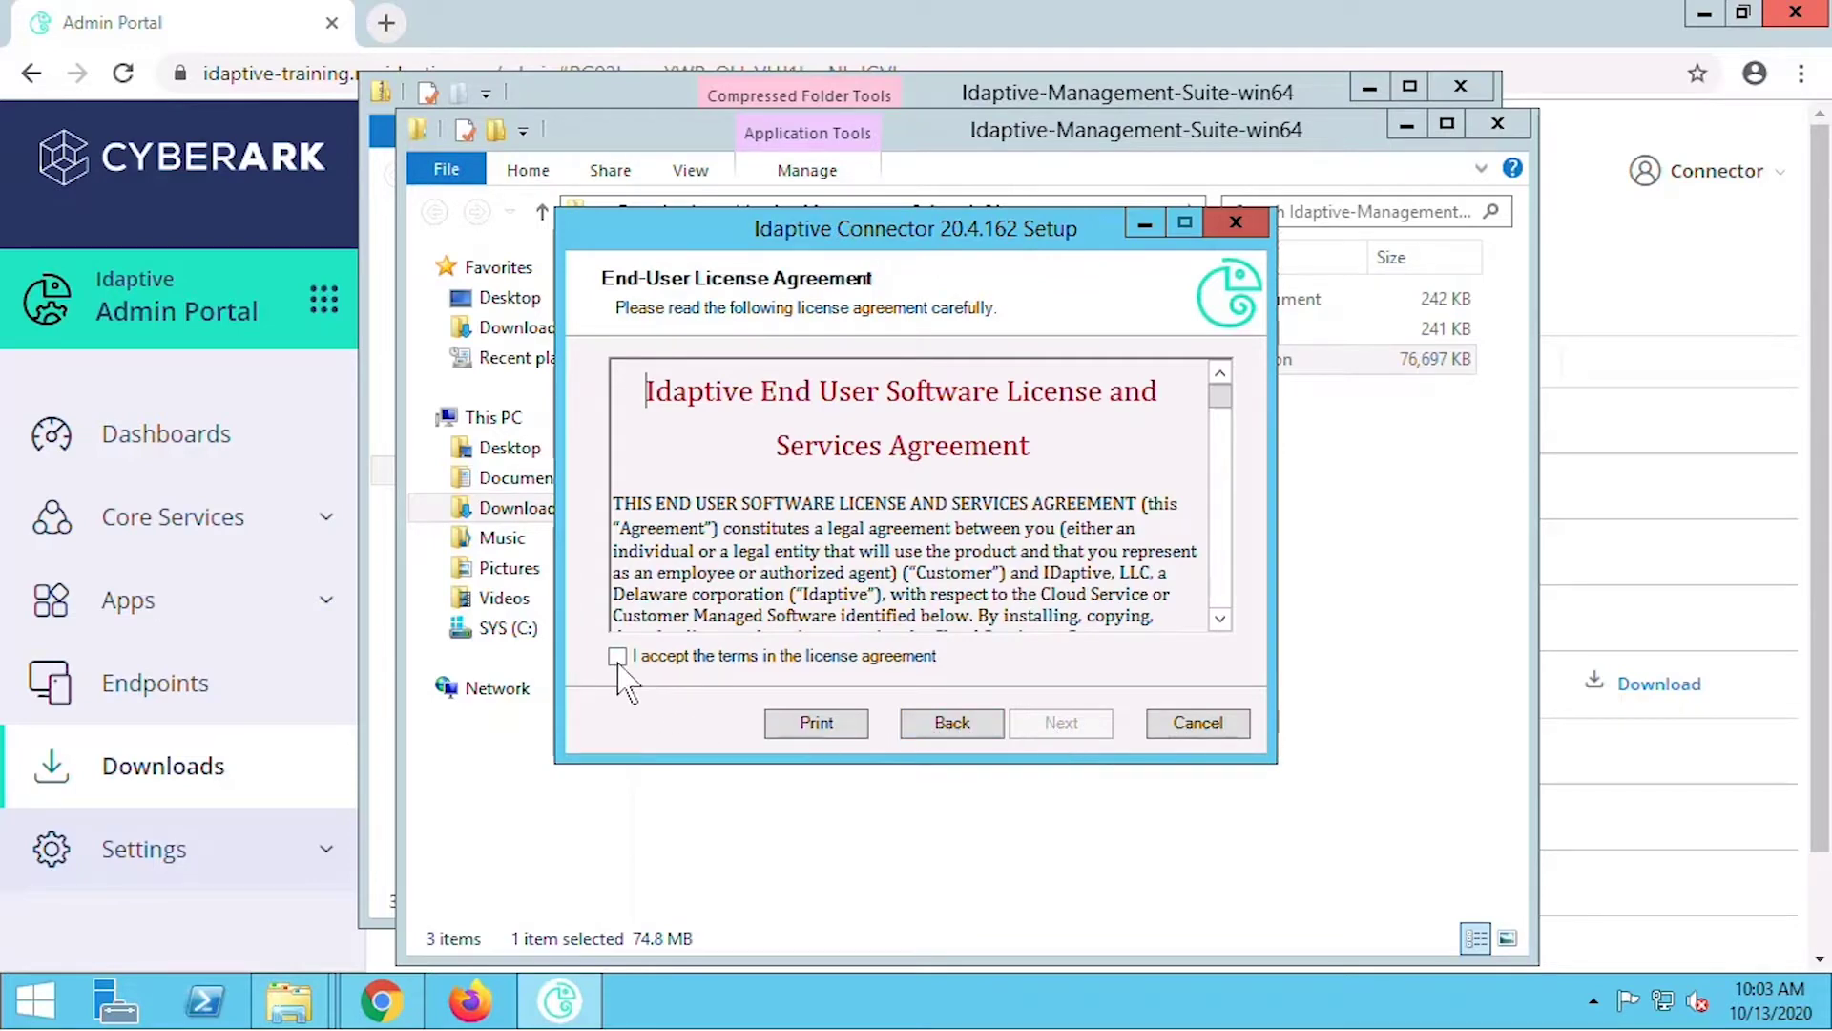
left_click(618, 656)
left_click(1062, 723)
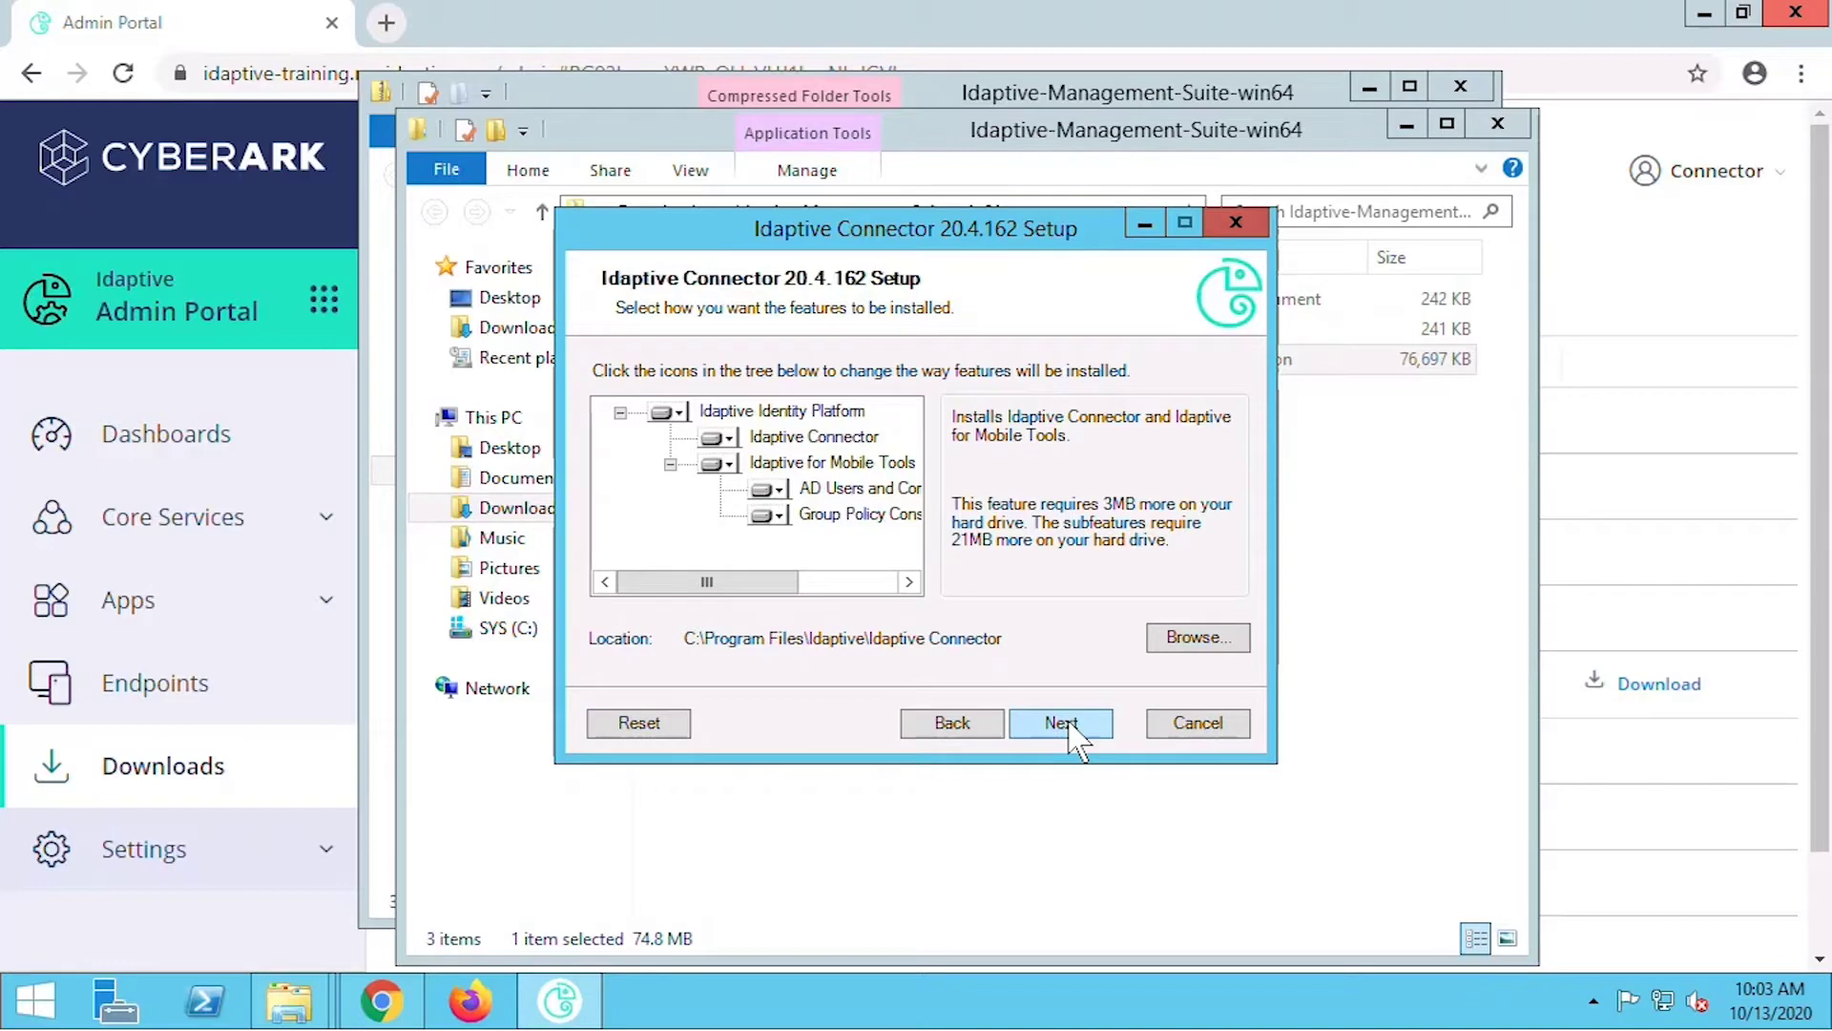
Make Idaptive for Mobile Tools entirely unavailable and install Idaptive Connector 20.4.162.
left_click(718, 464)
left_click(754, 570)
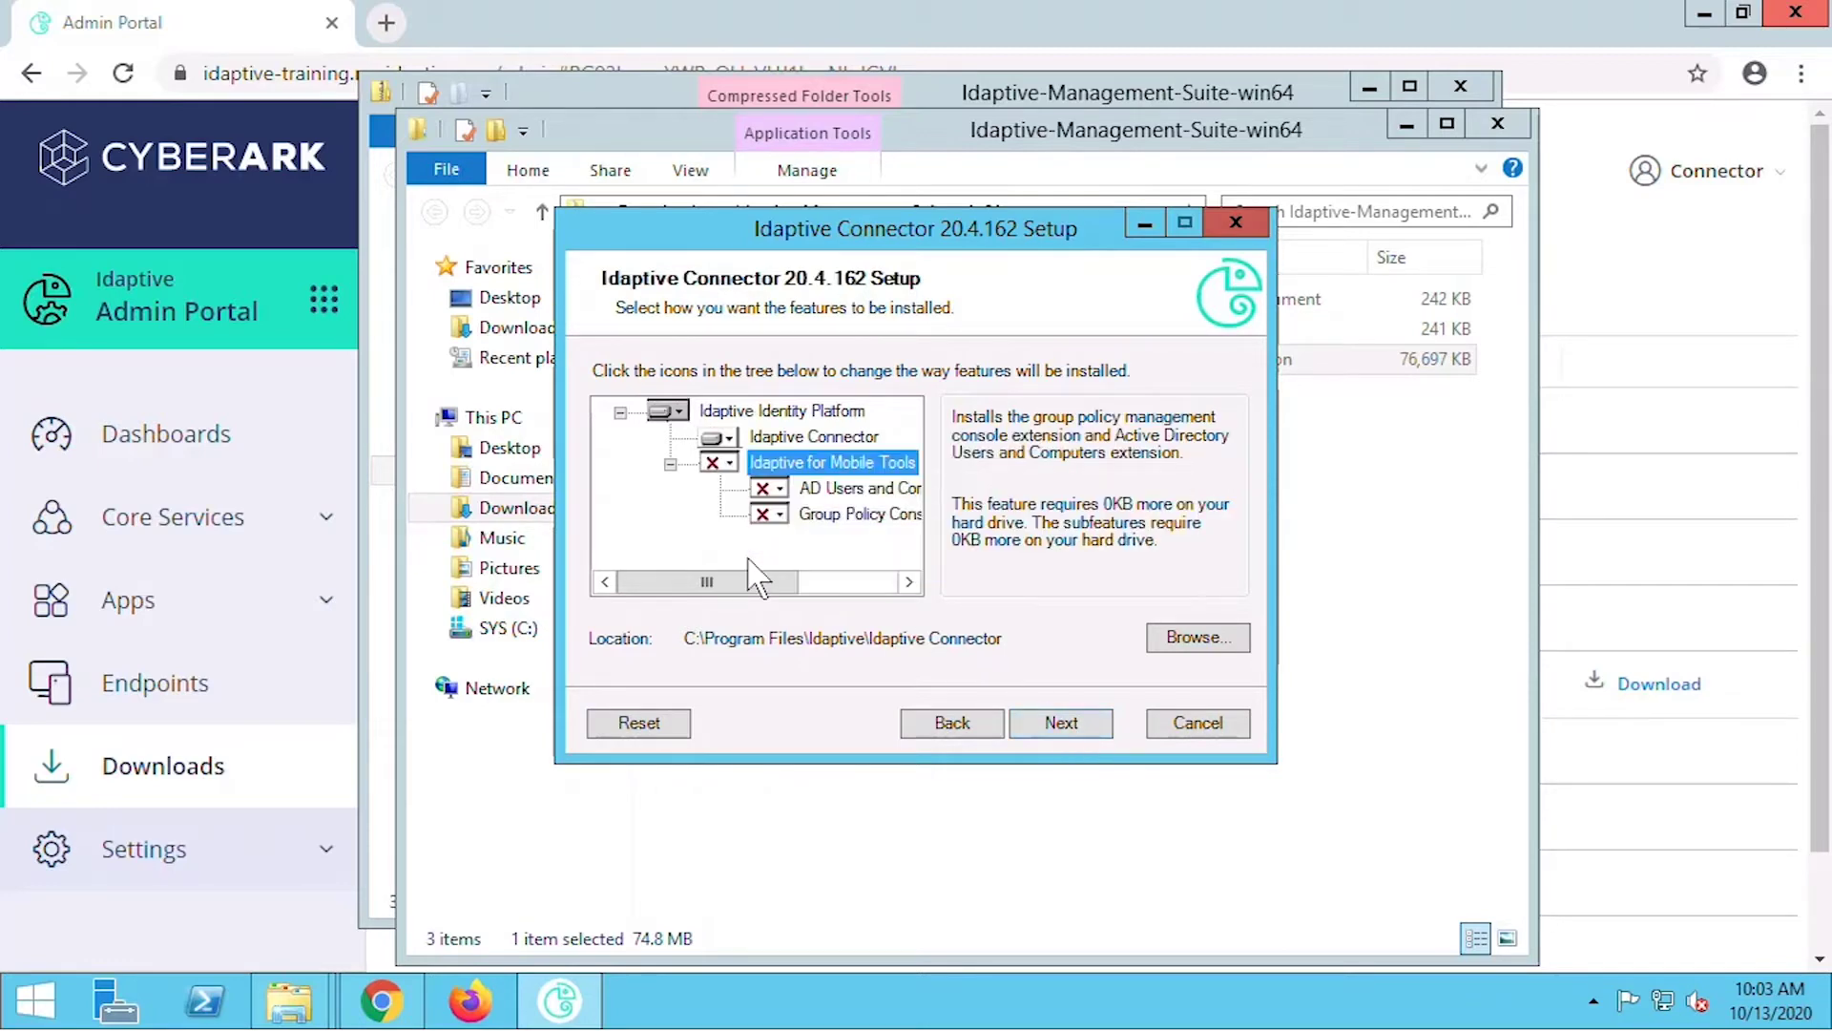
left_click(1050, 734)
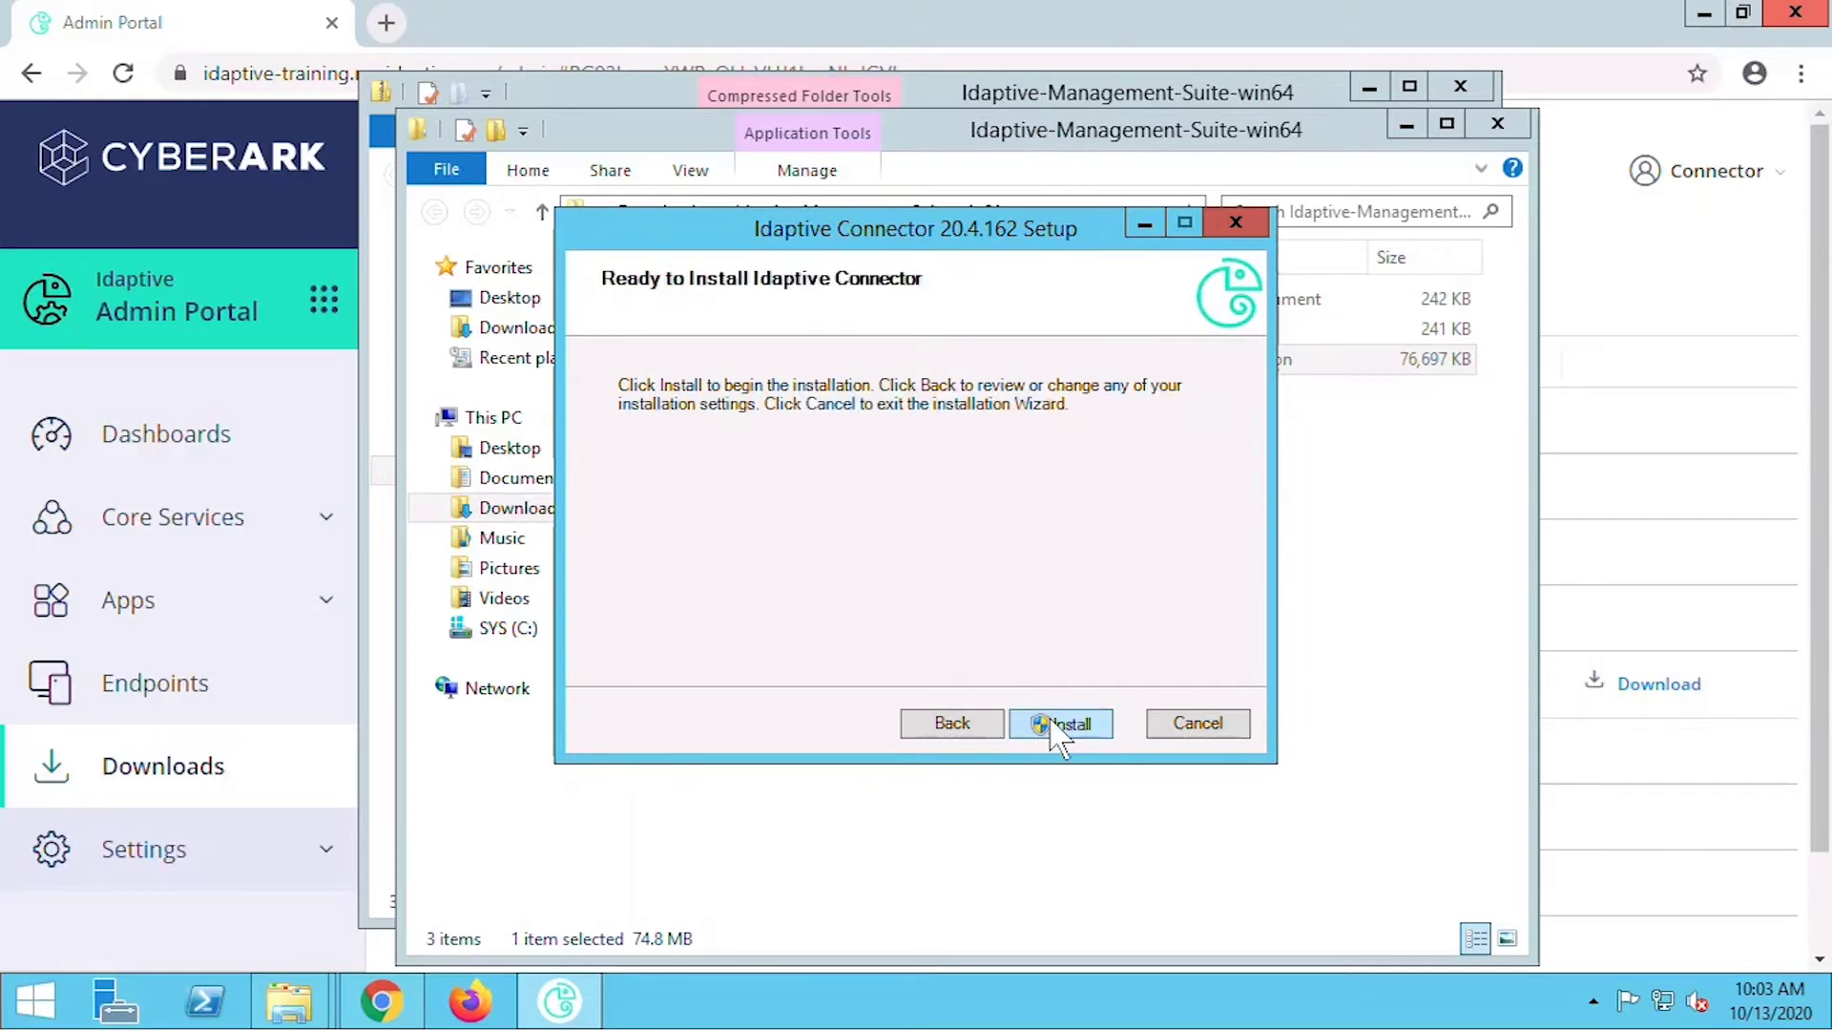
left_click(1060, 727)
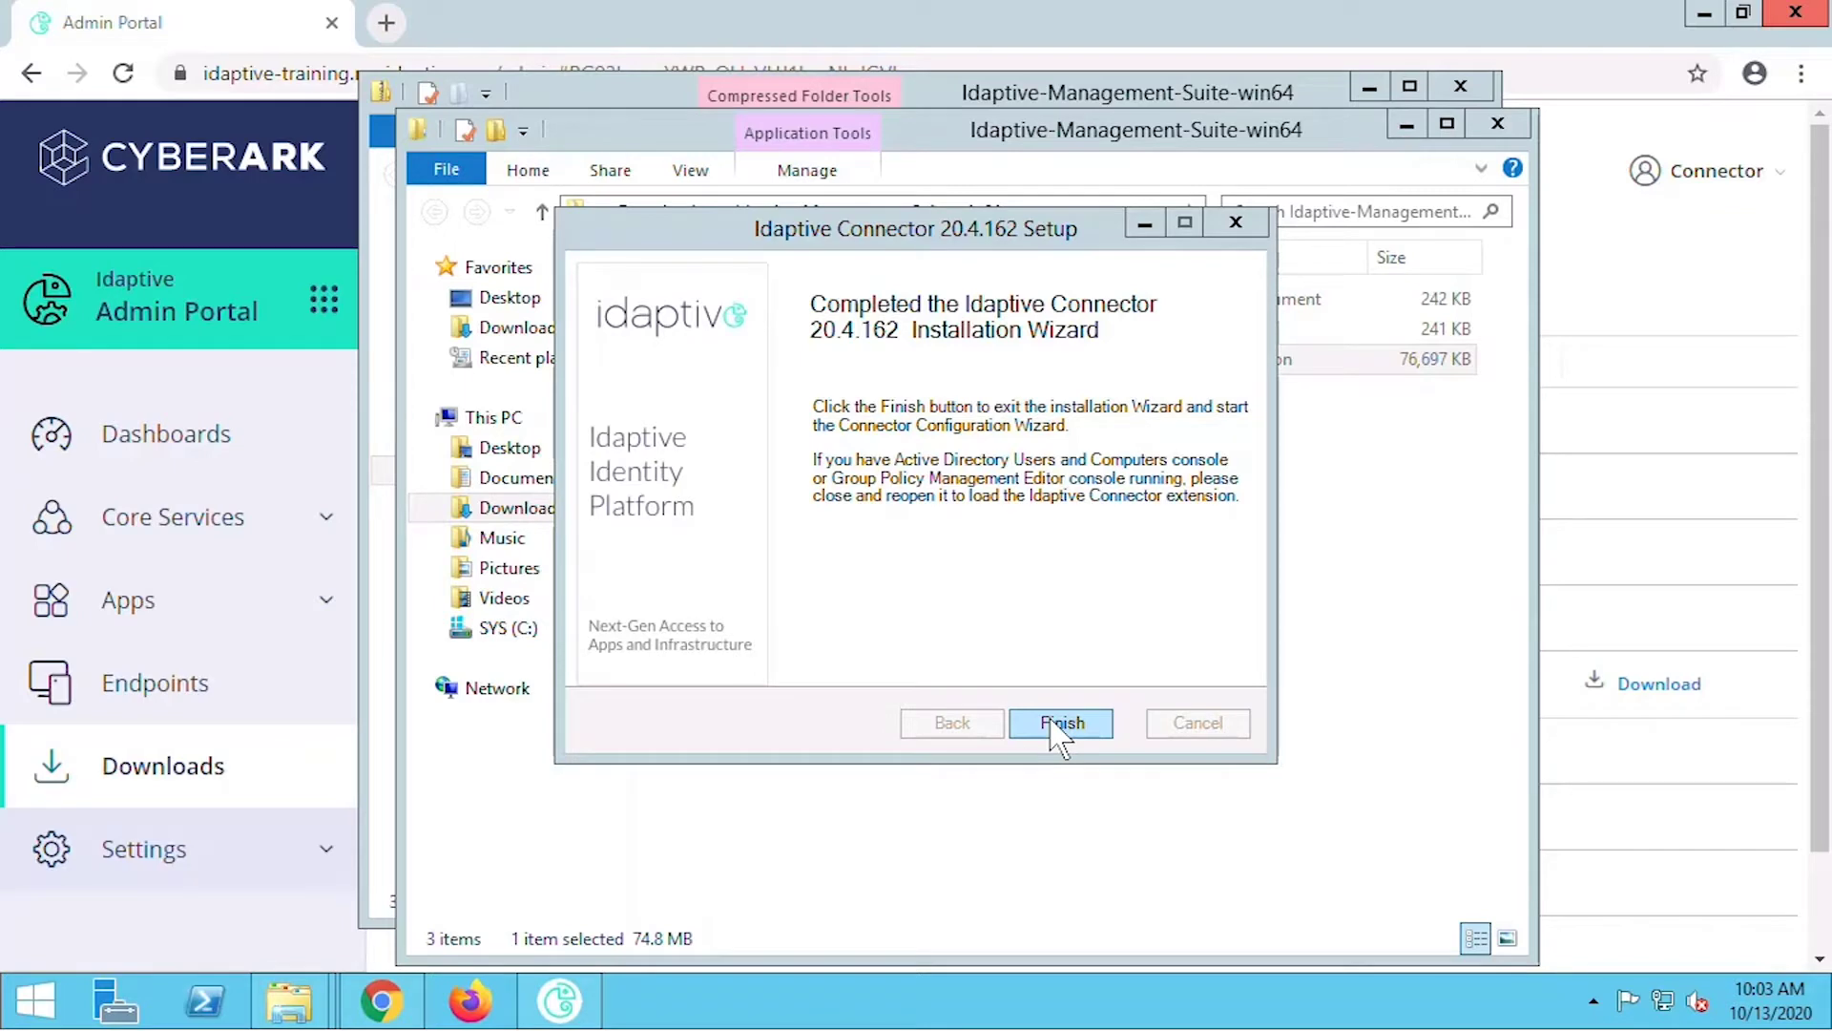
left_click(1060, 723)
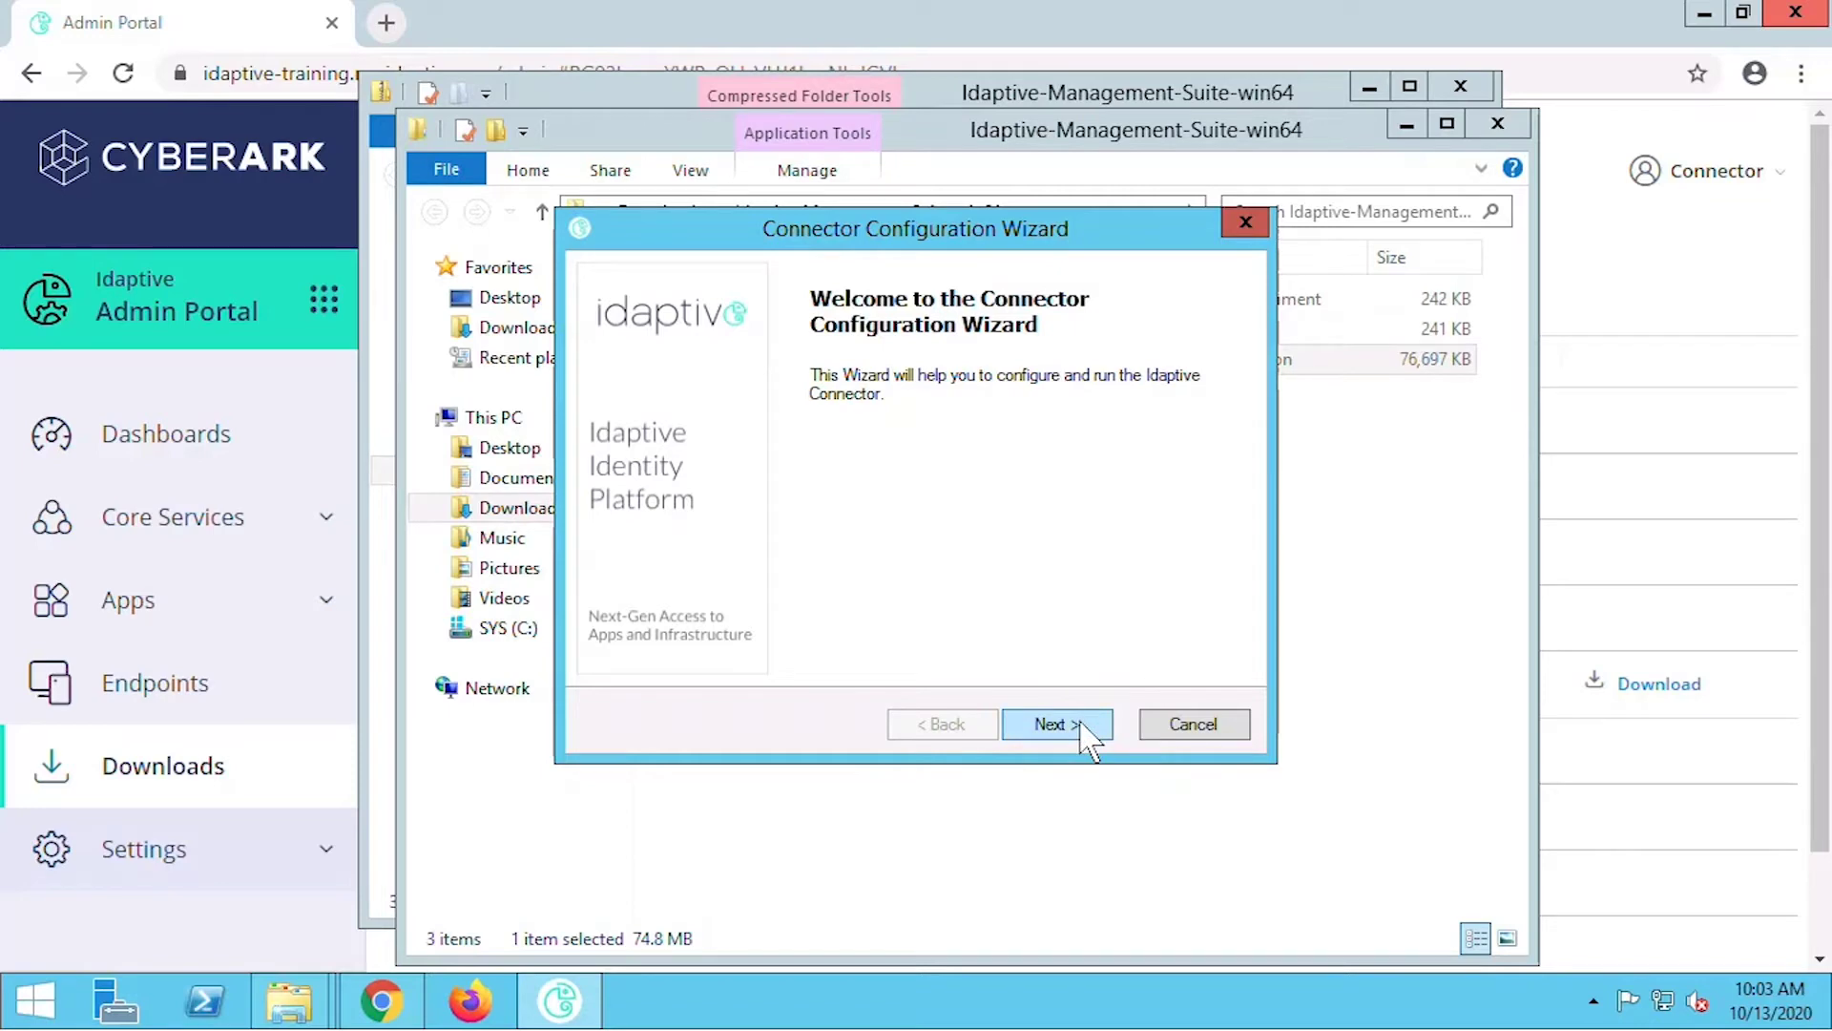
Enter the connector admin user name and password, then continue without a web proxy.
left_click(1083, 726)
type("connector@idap")
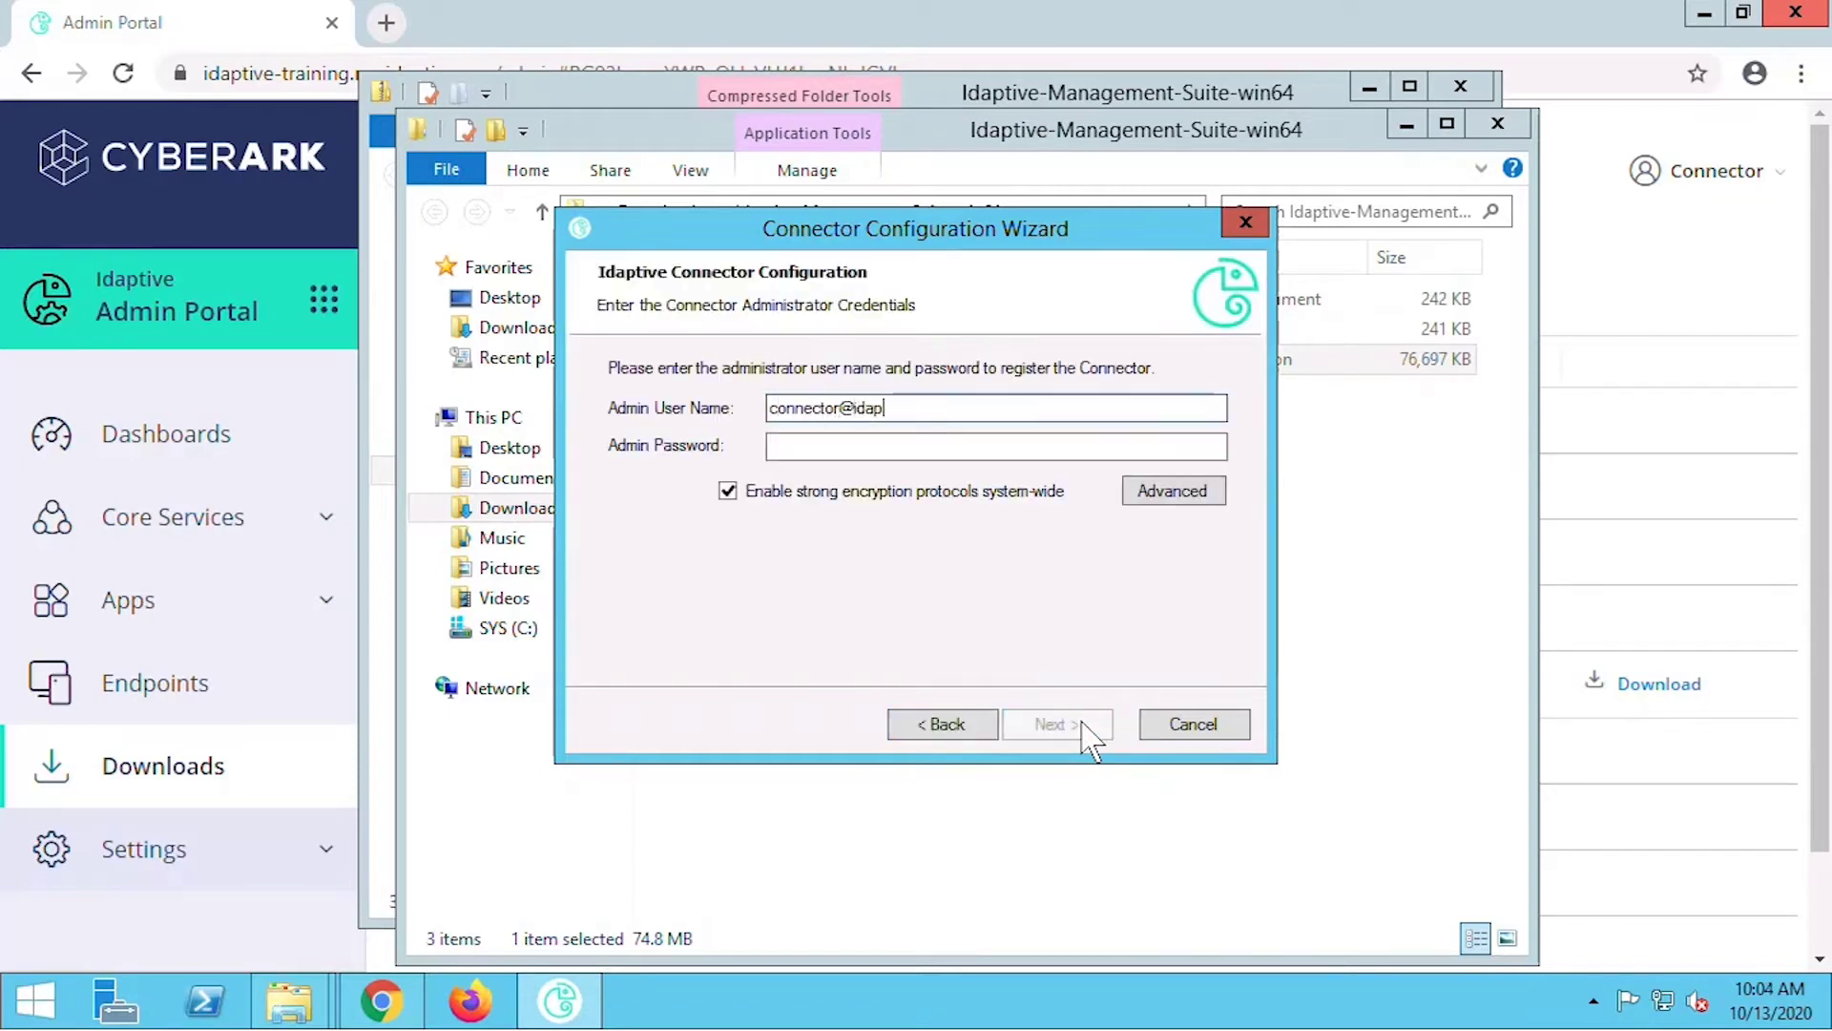
type("tive-training")
key("Tab")
type("•••••••••••")
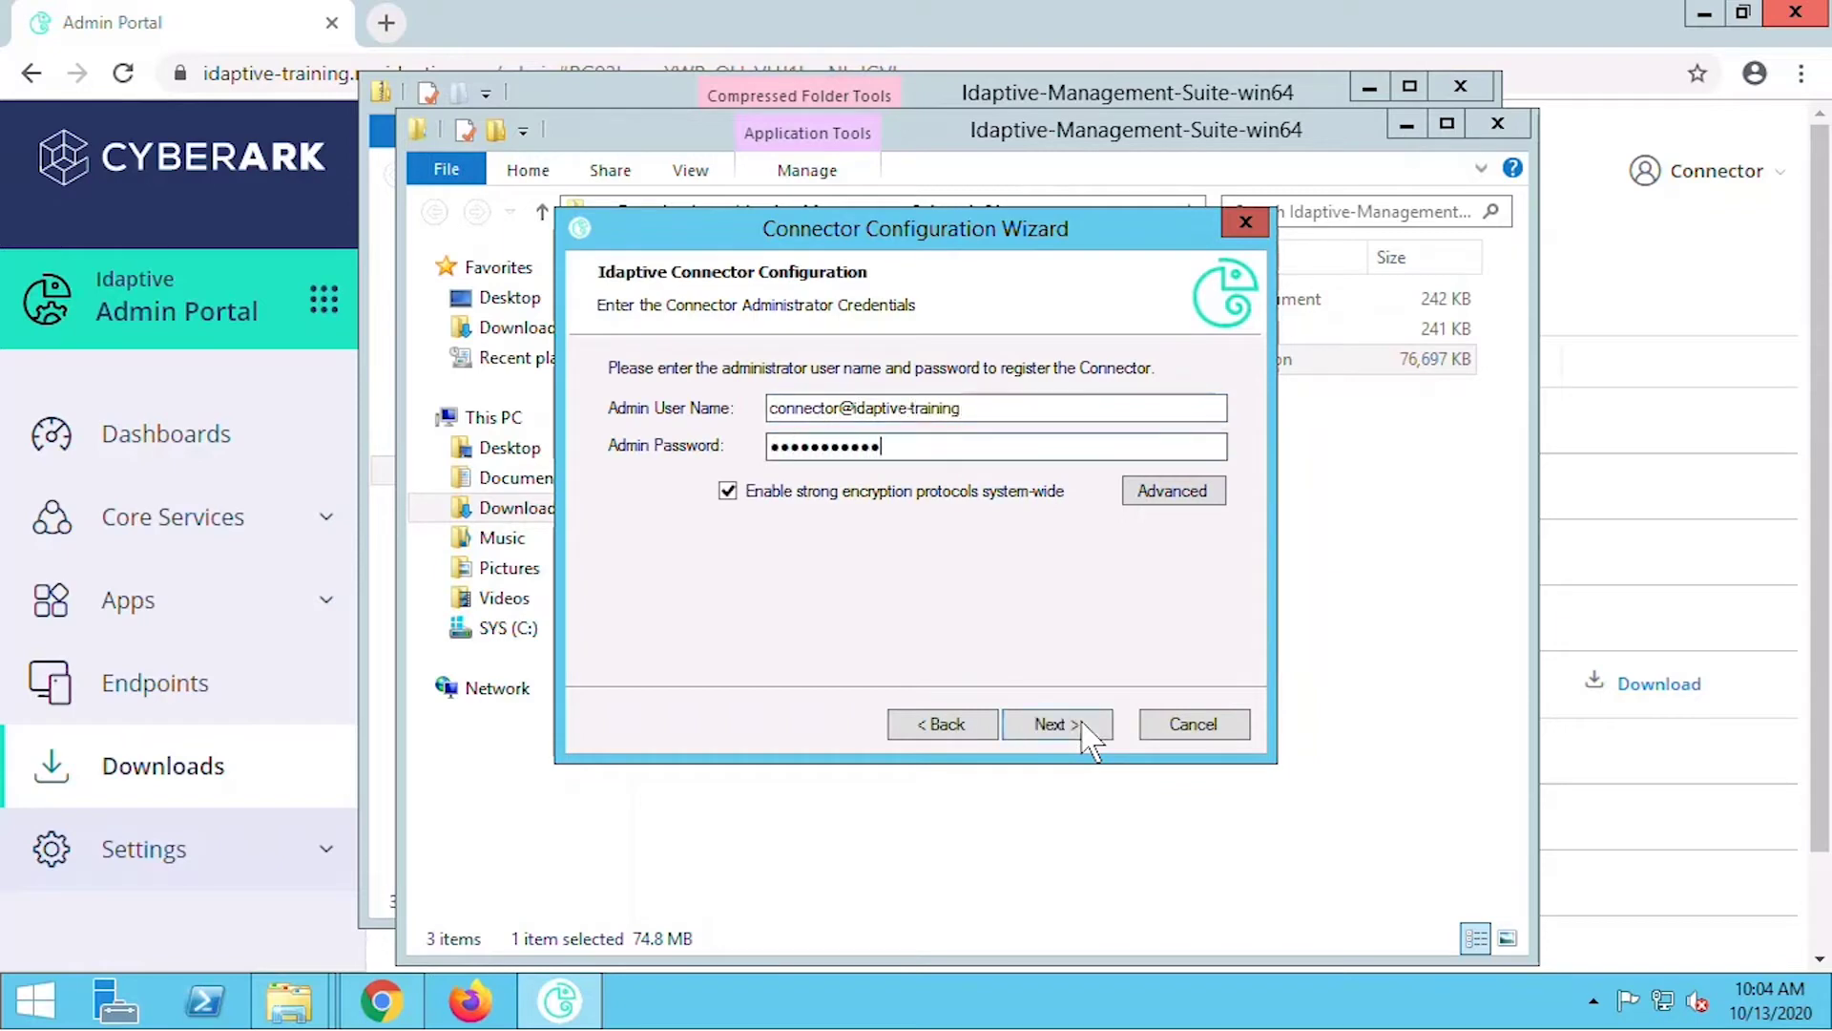
left_click(1079, 723)
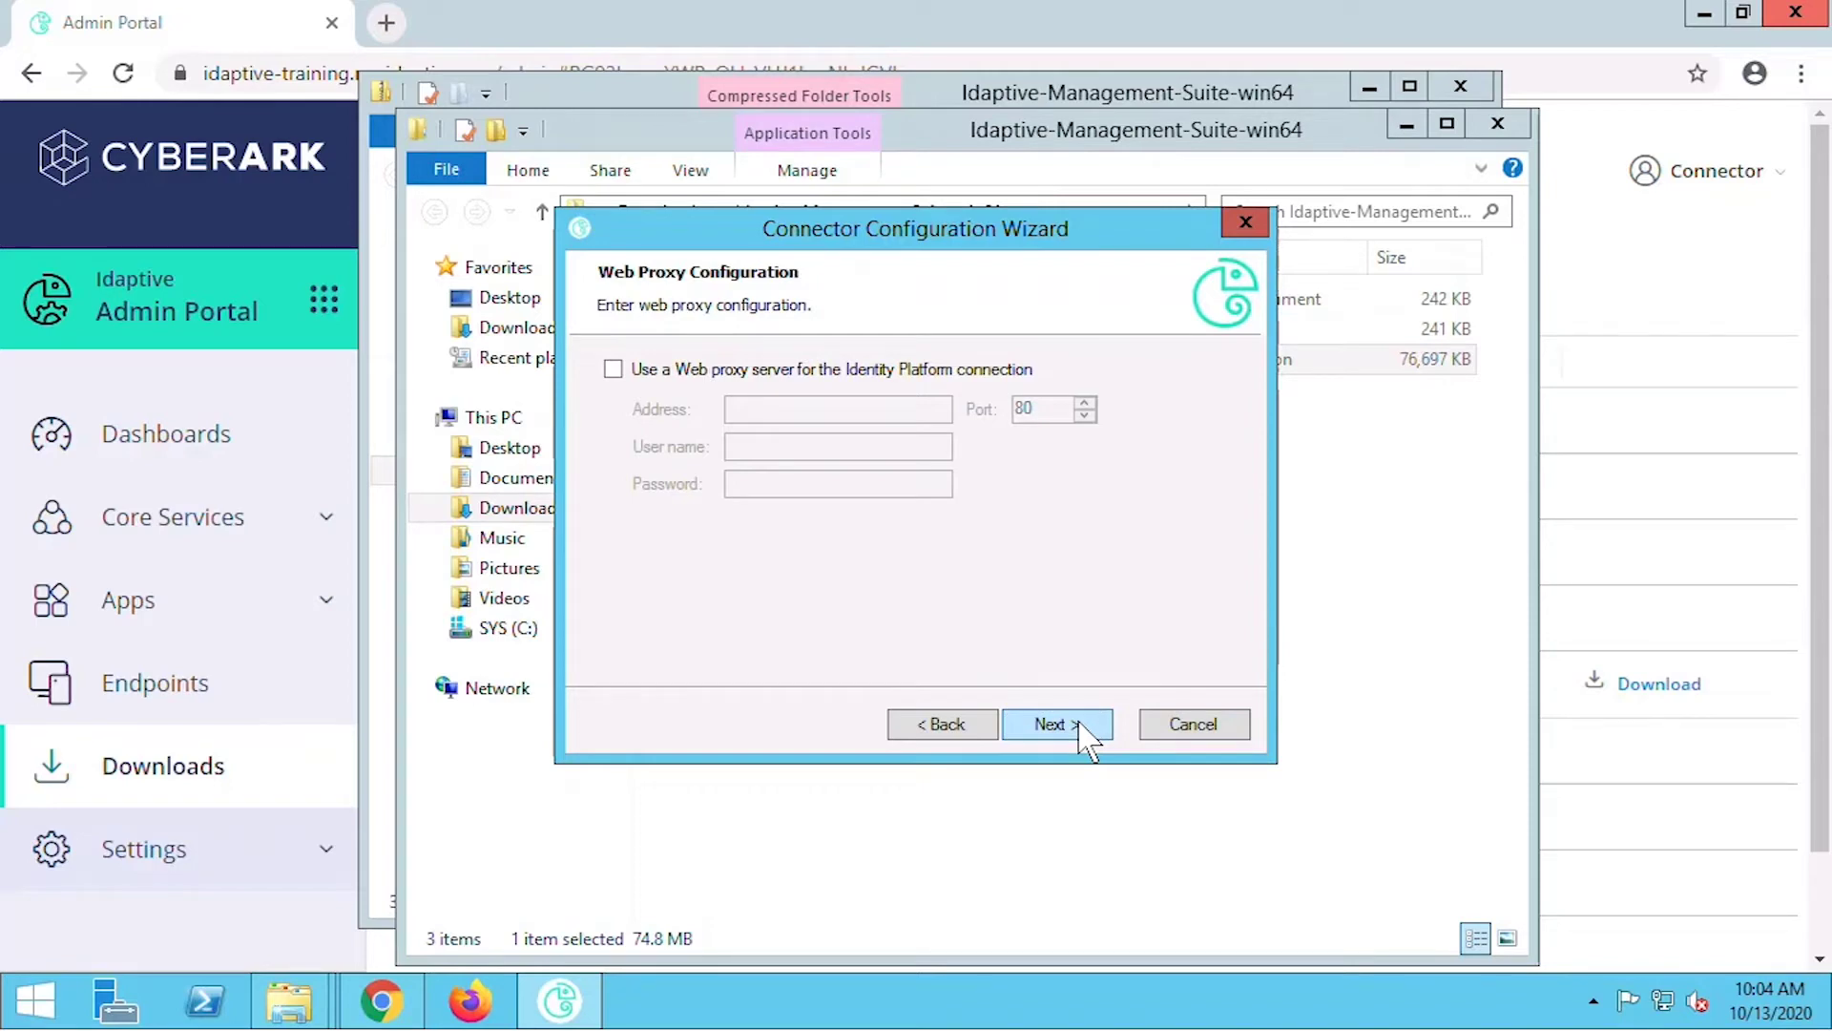
left_click(1080, 726)
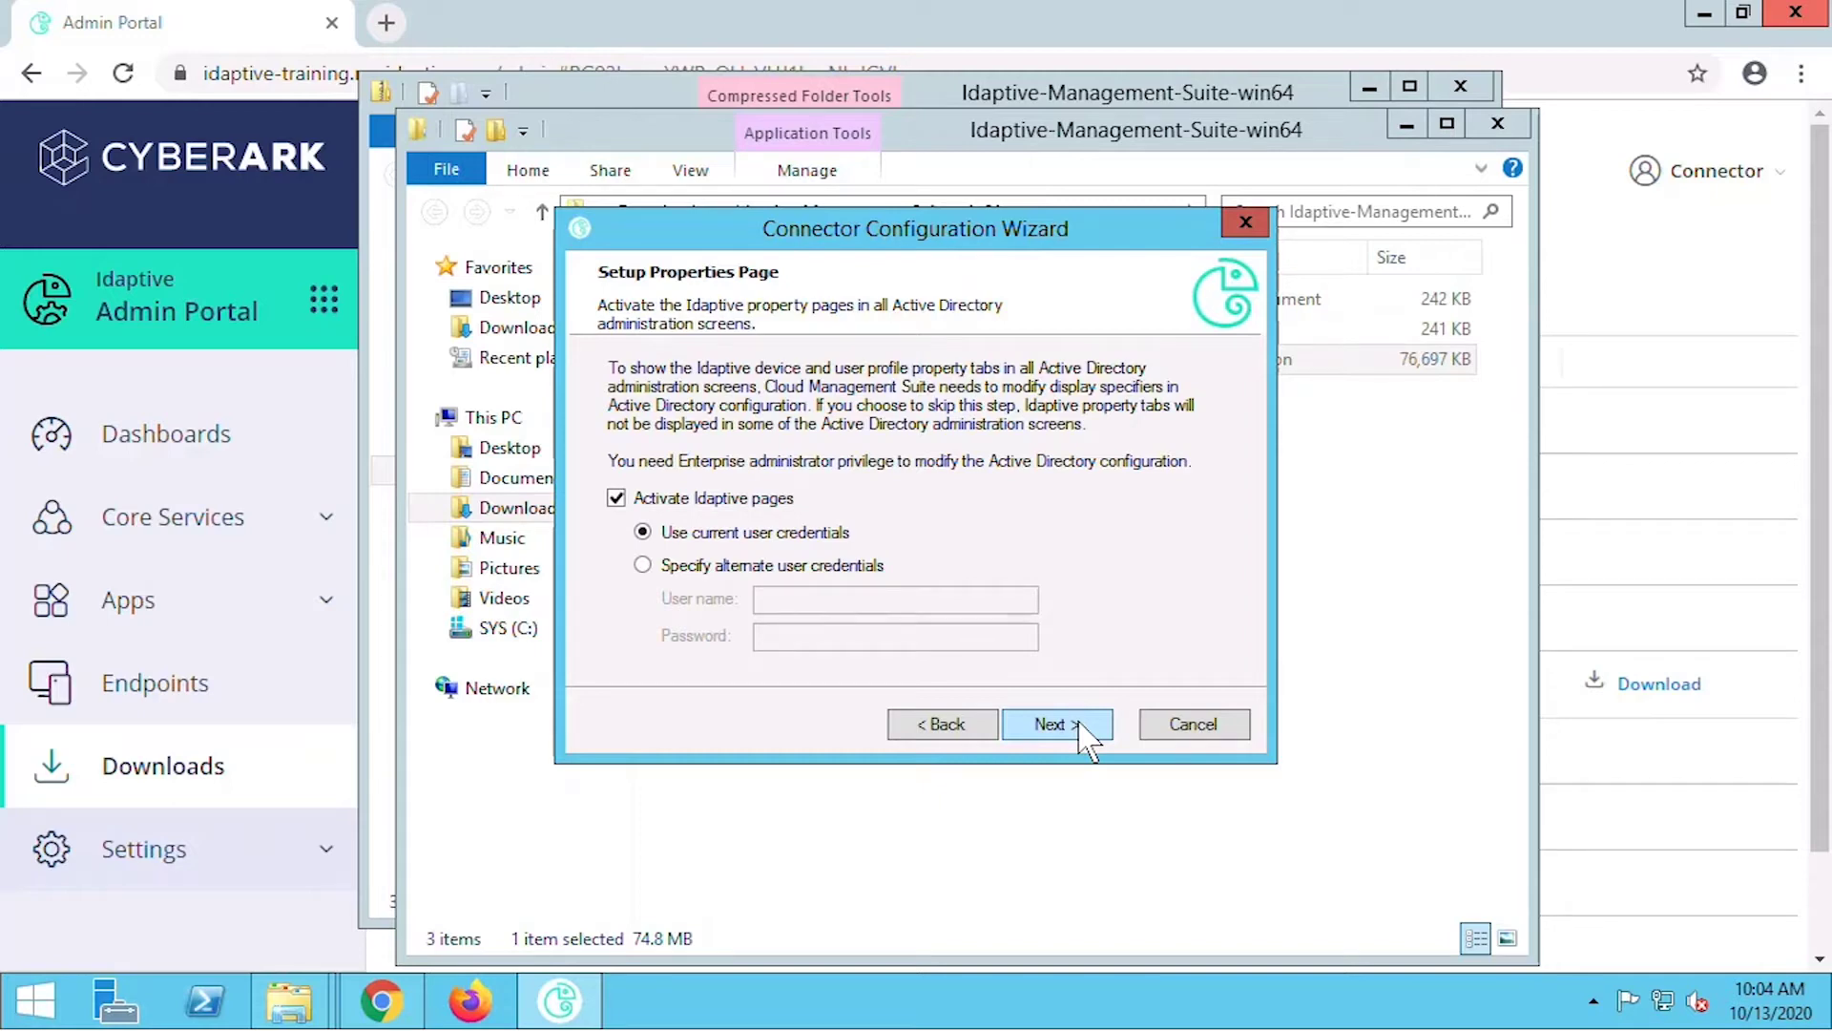
Keep Idaptive pages active, grant AD2012.LOC Deleted Objects permission with ownership change, and finish after the connection test.
left_click(1078, 726)
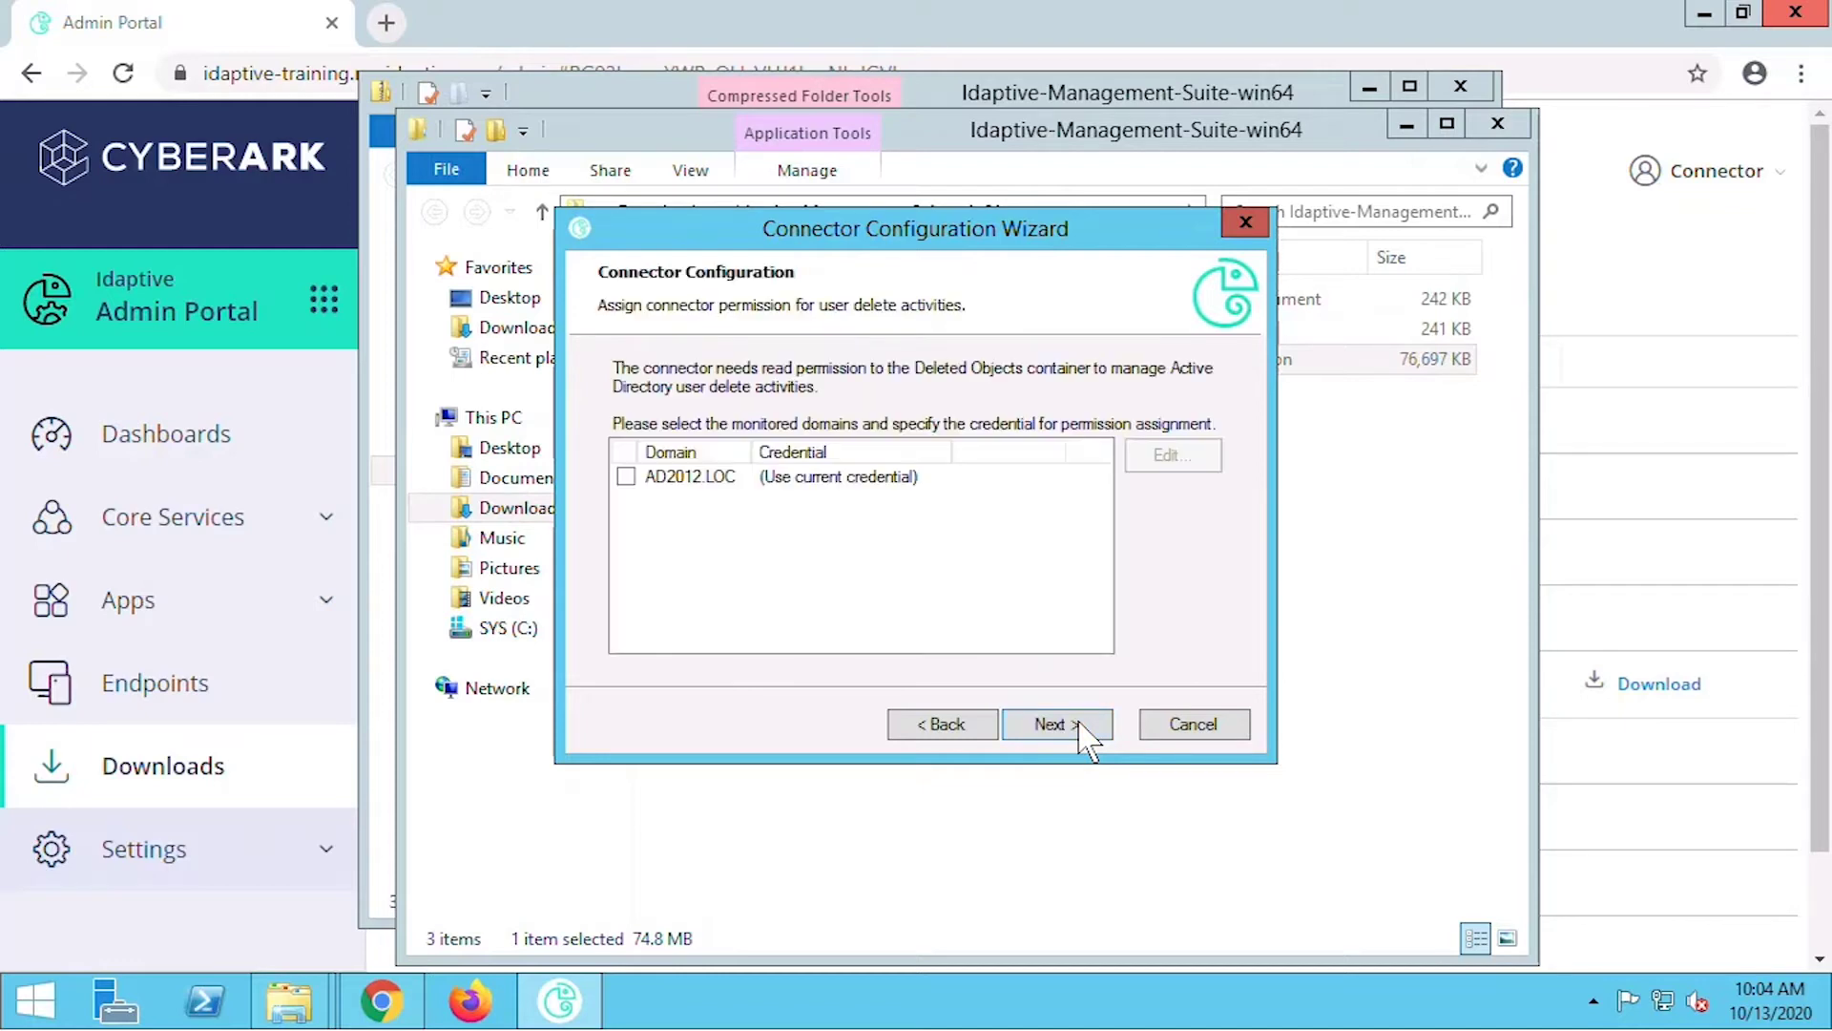
left_click(626, 476)
left_click(813, 477)
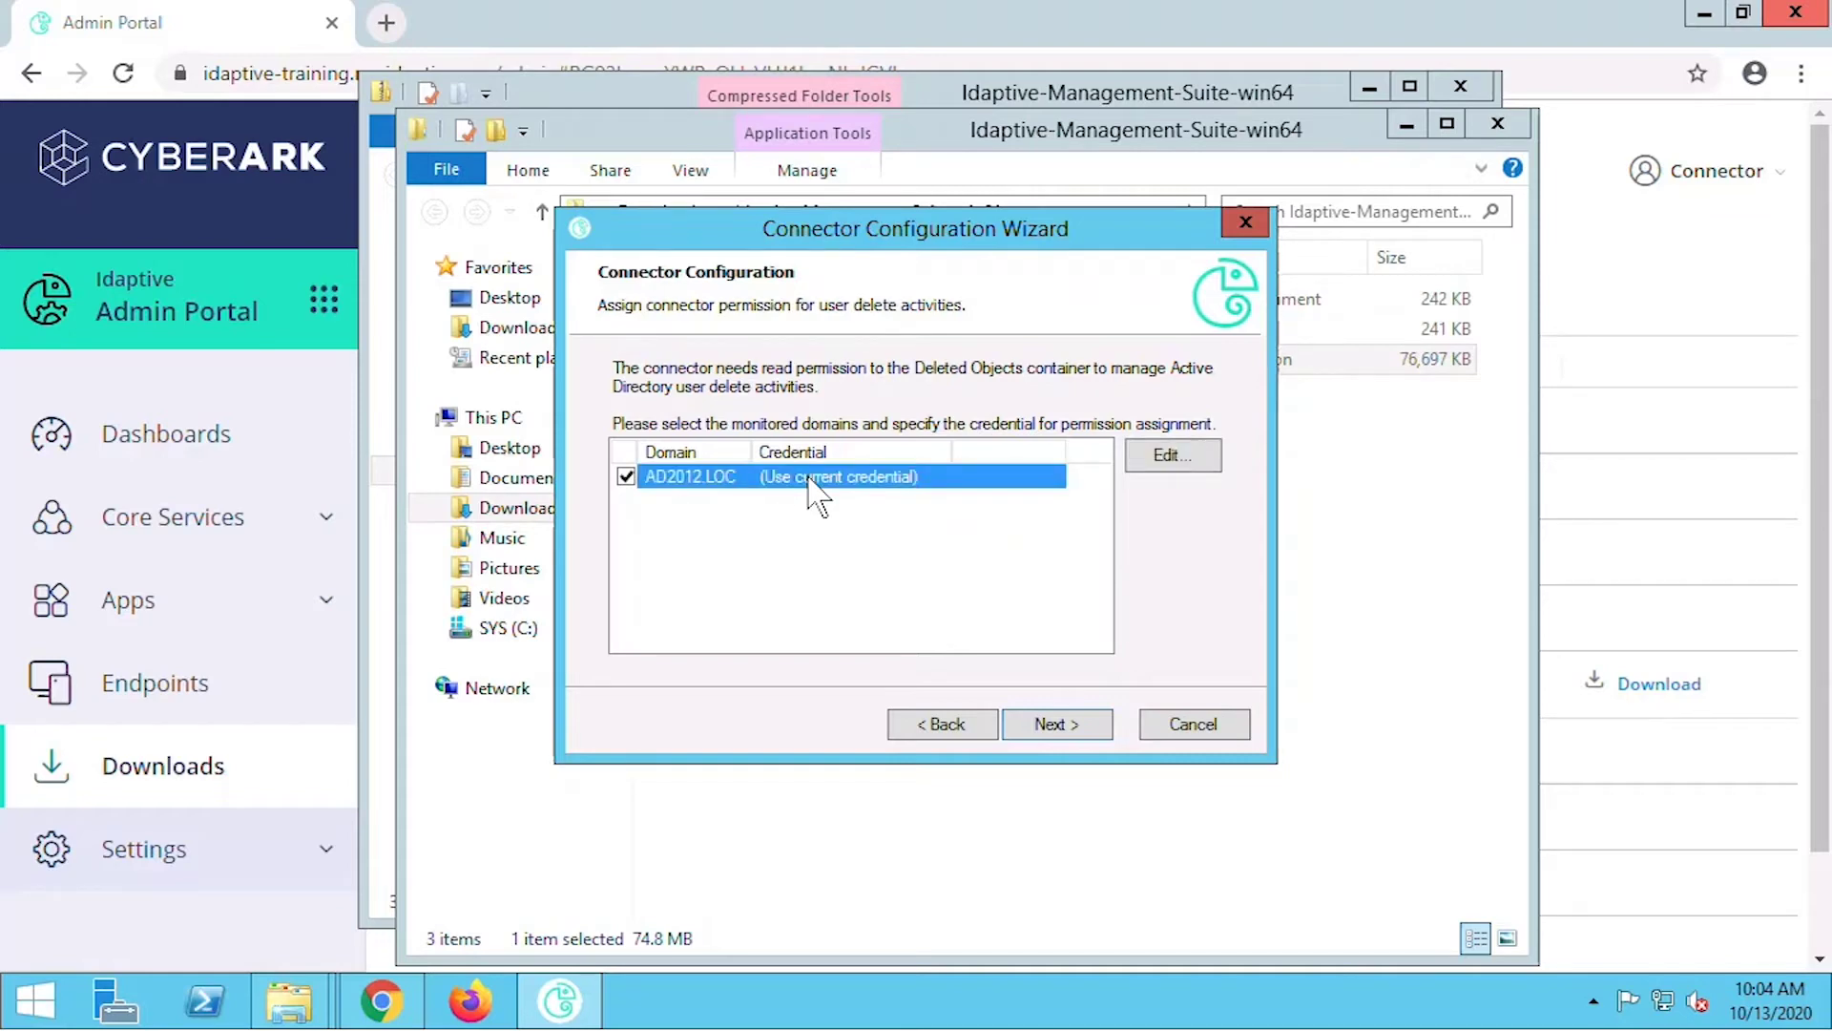
left_click(1056, 725)
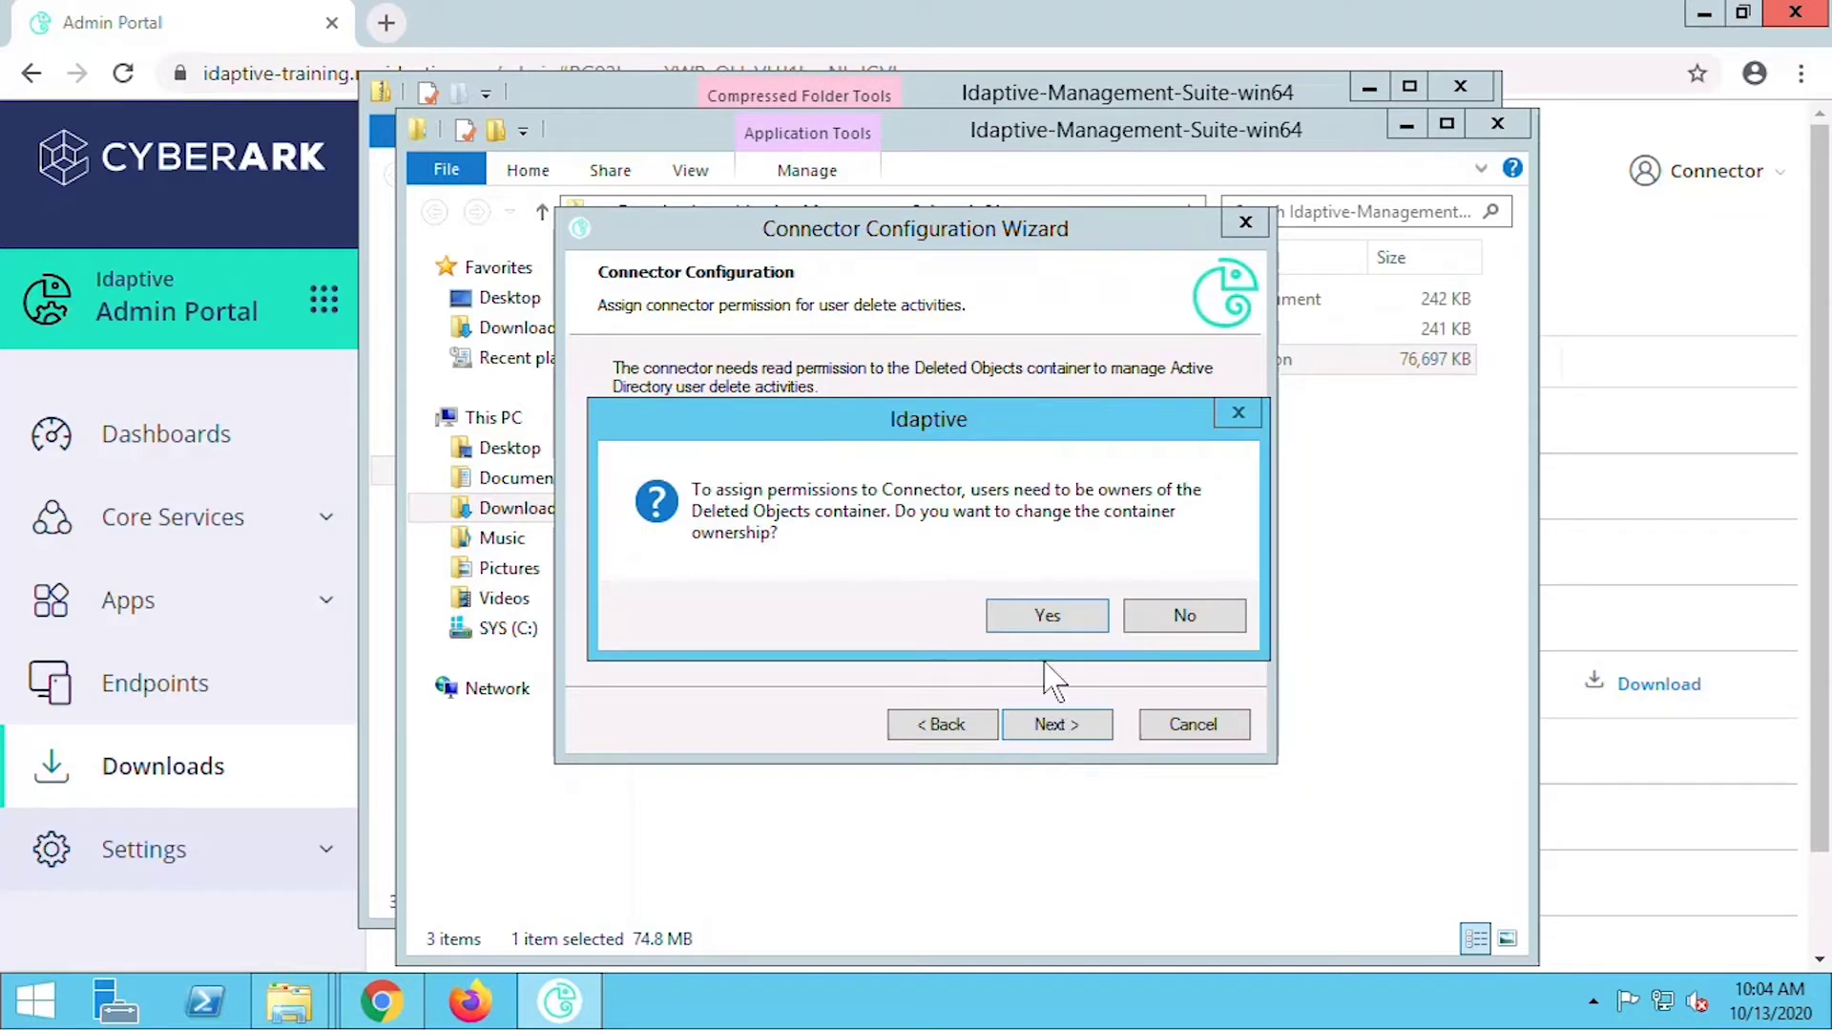
left_click(1040, 616)
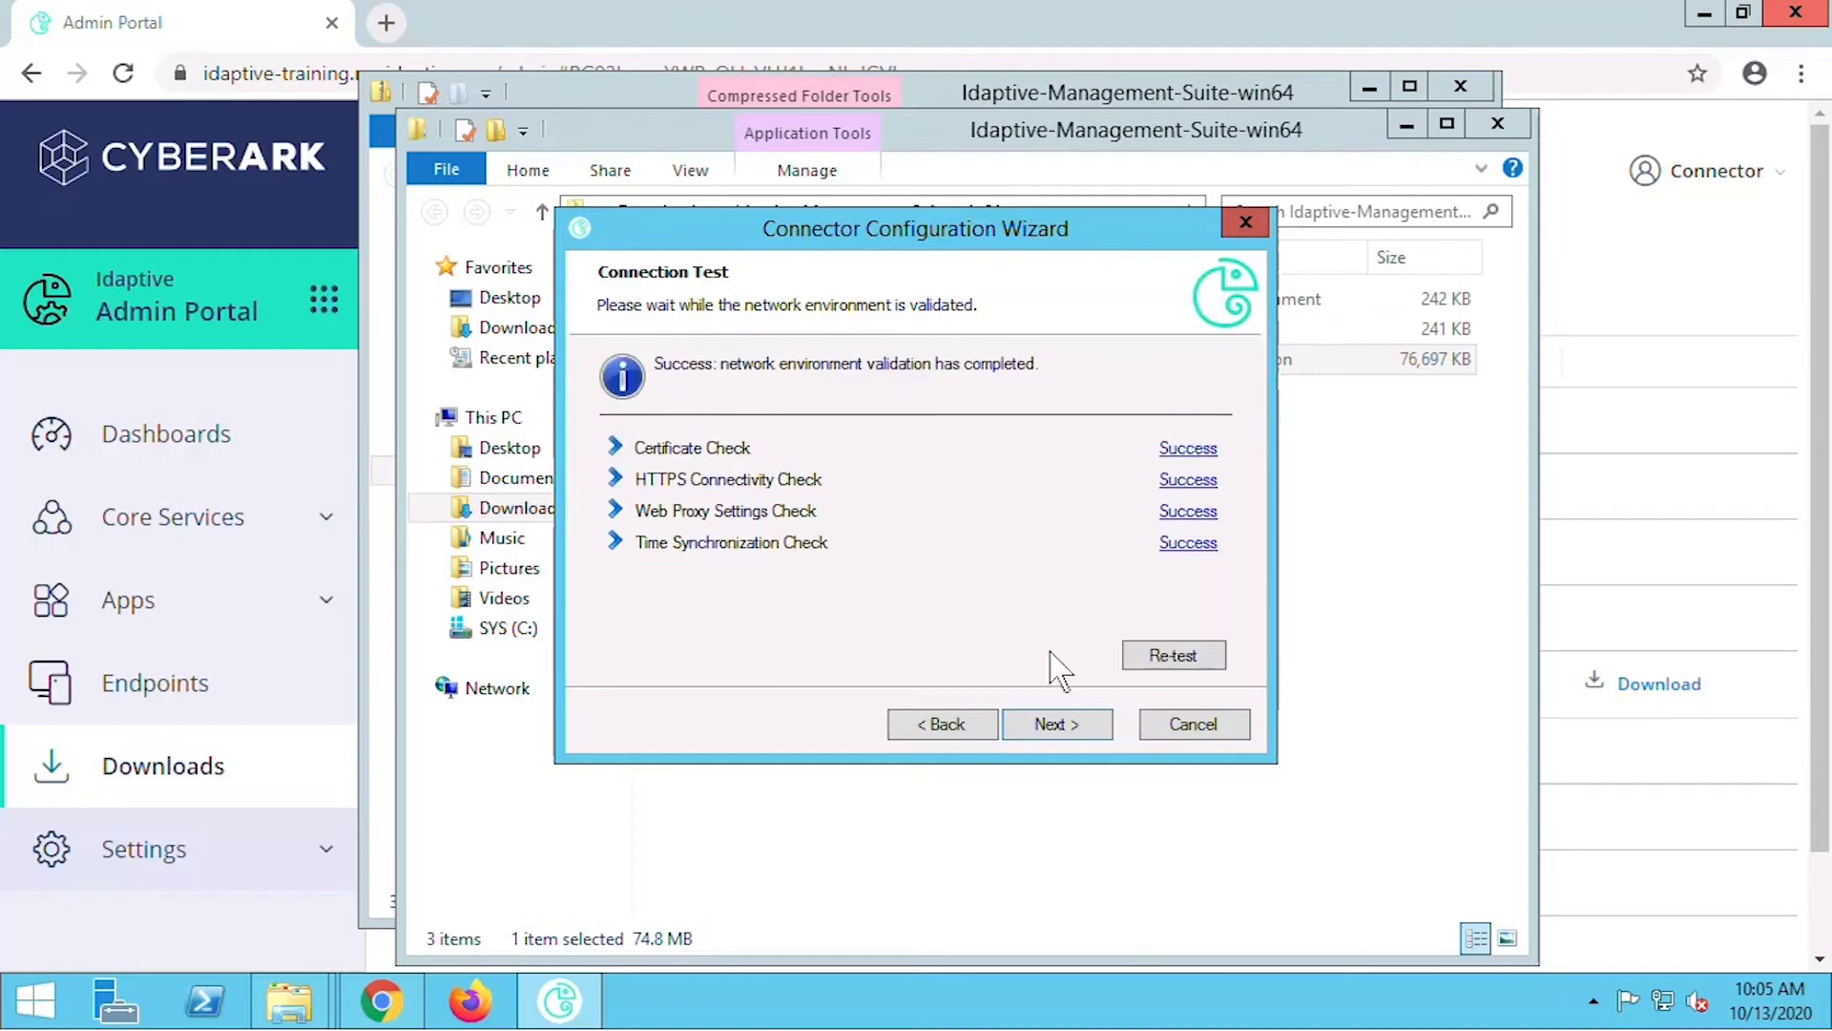
left_click(1069, 731)
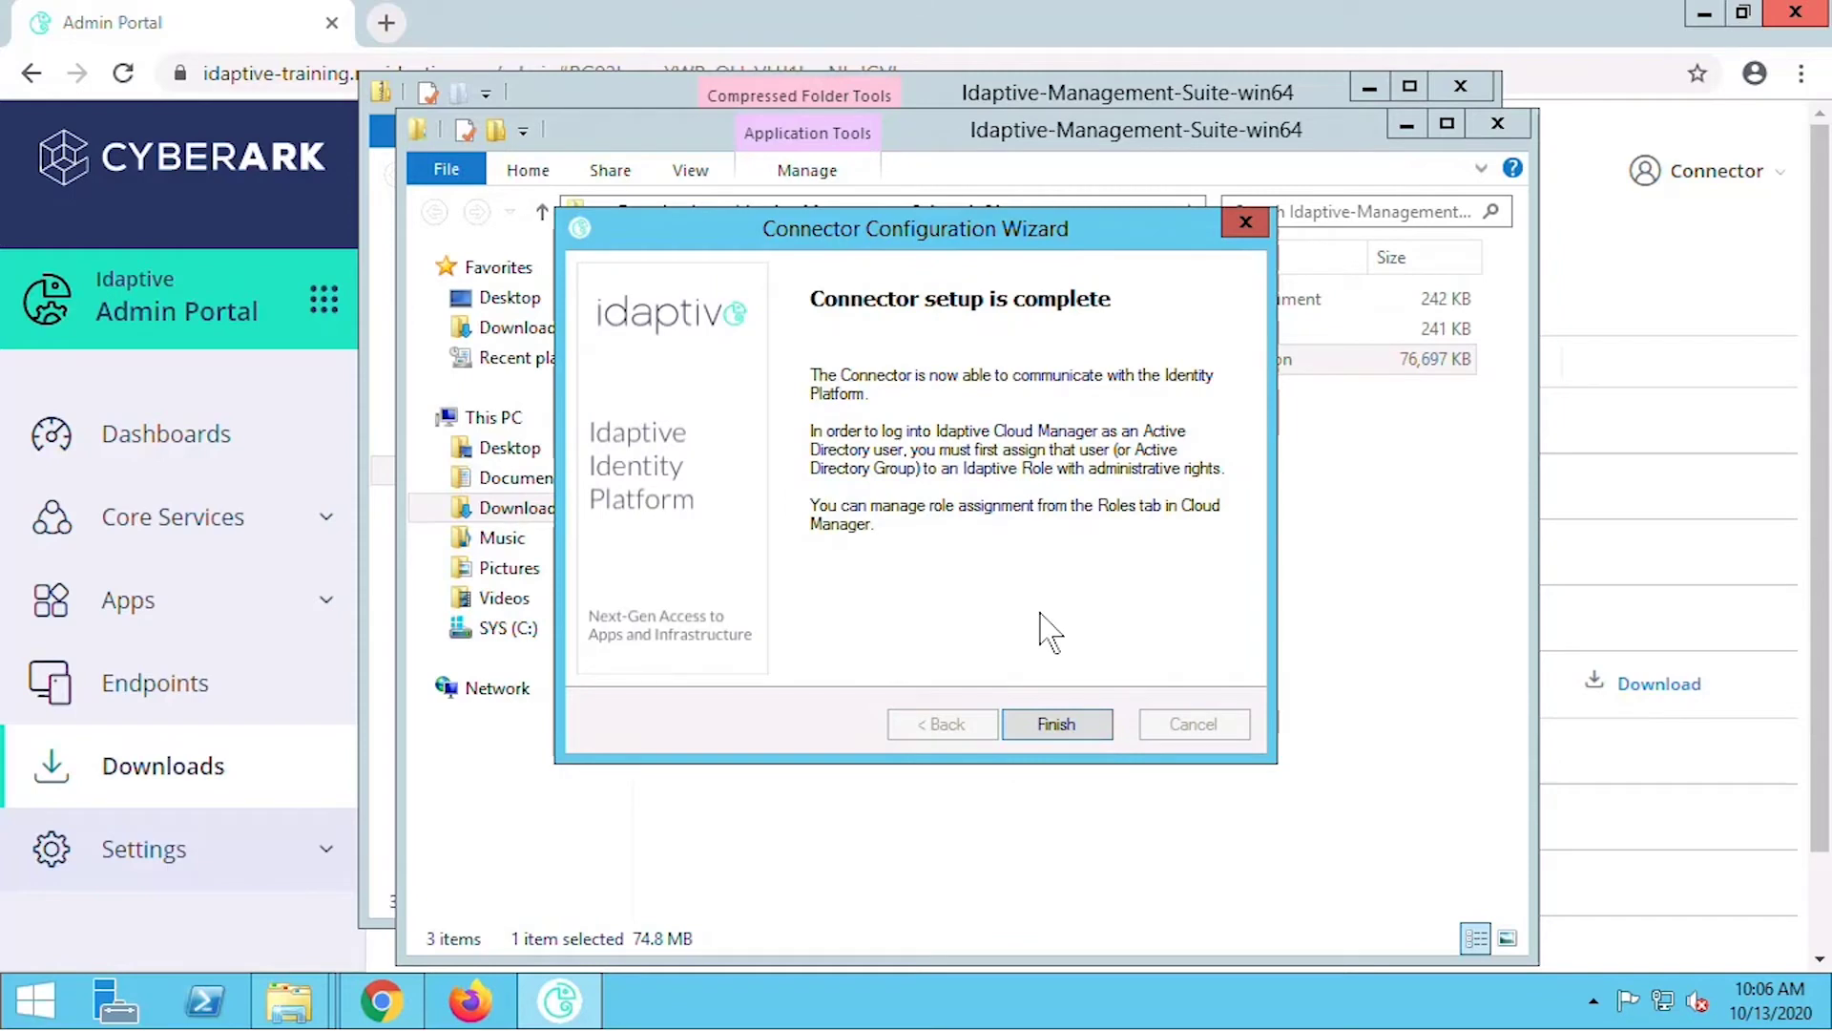
left_click(1058, 725)
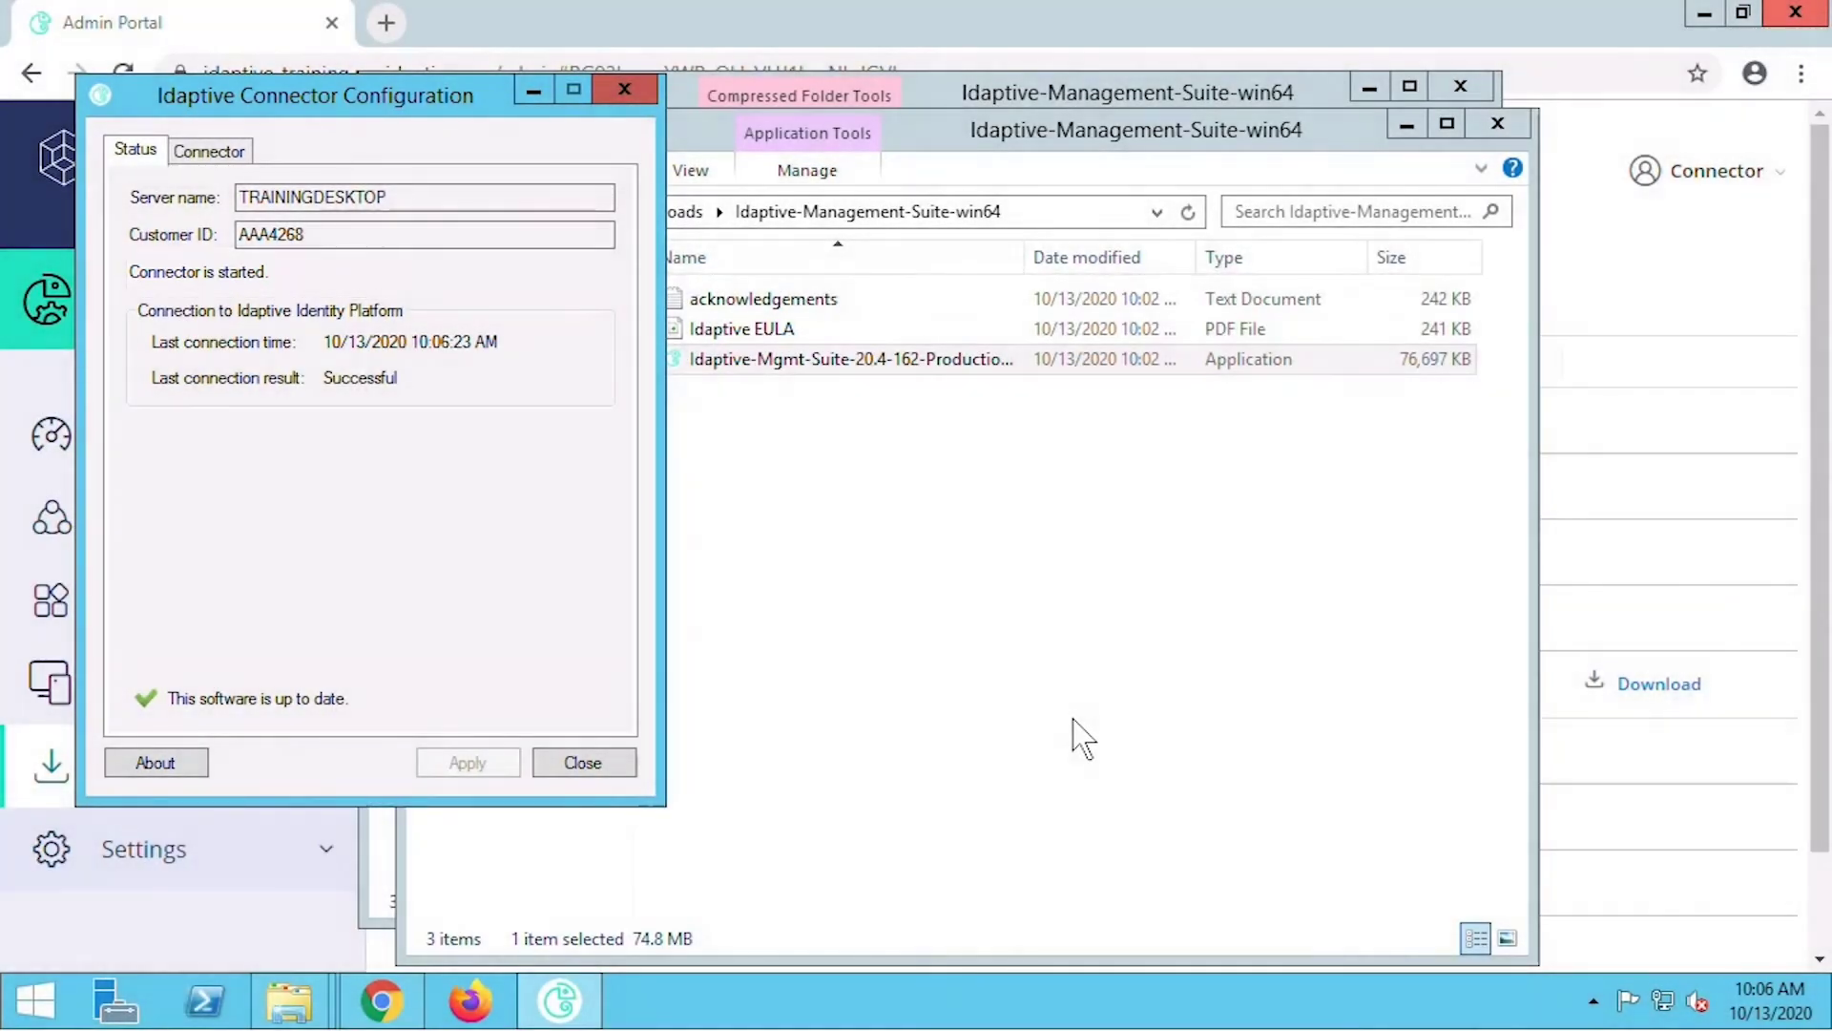
Confirm connector version 20.4.162 and its all-week auto-update schedule, then close the configuration window.
left_click(174, 771)
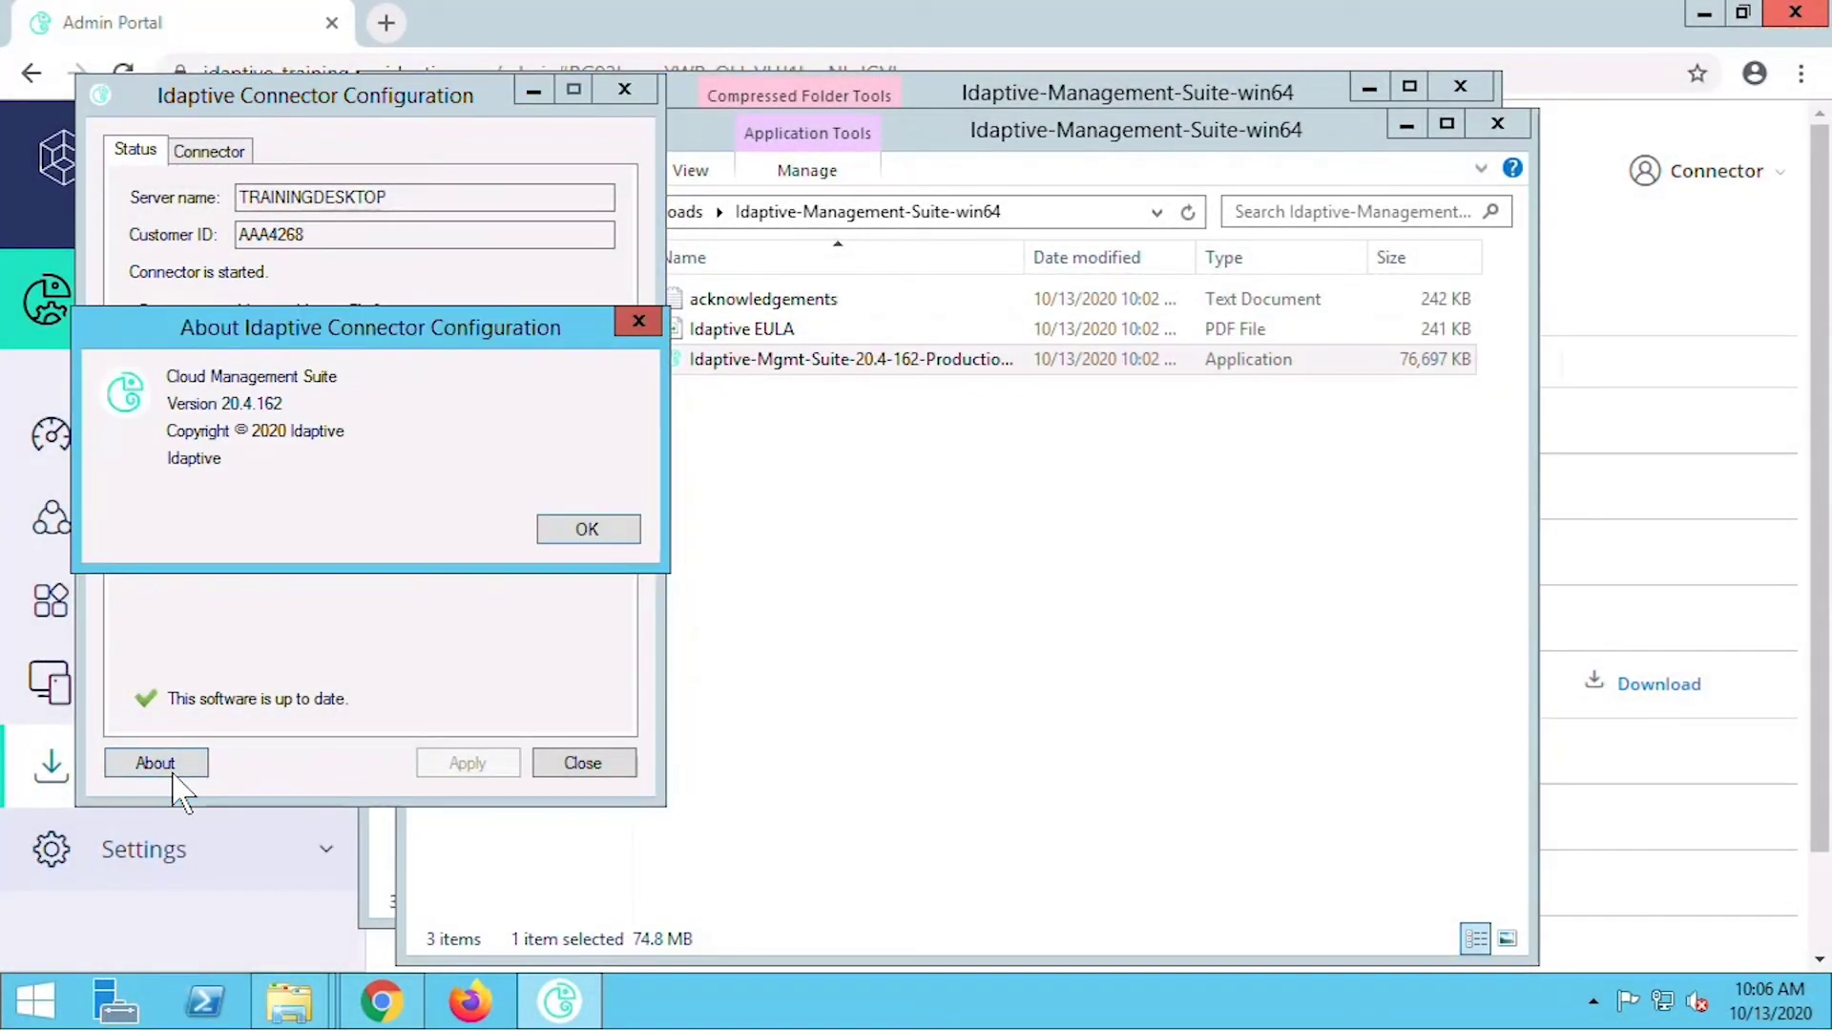
left_click(584, 531)
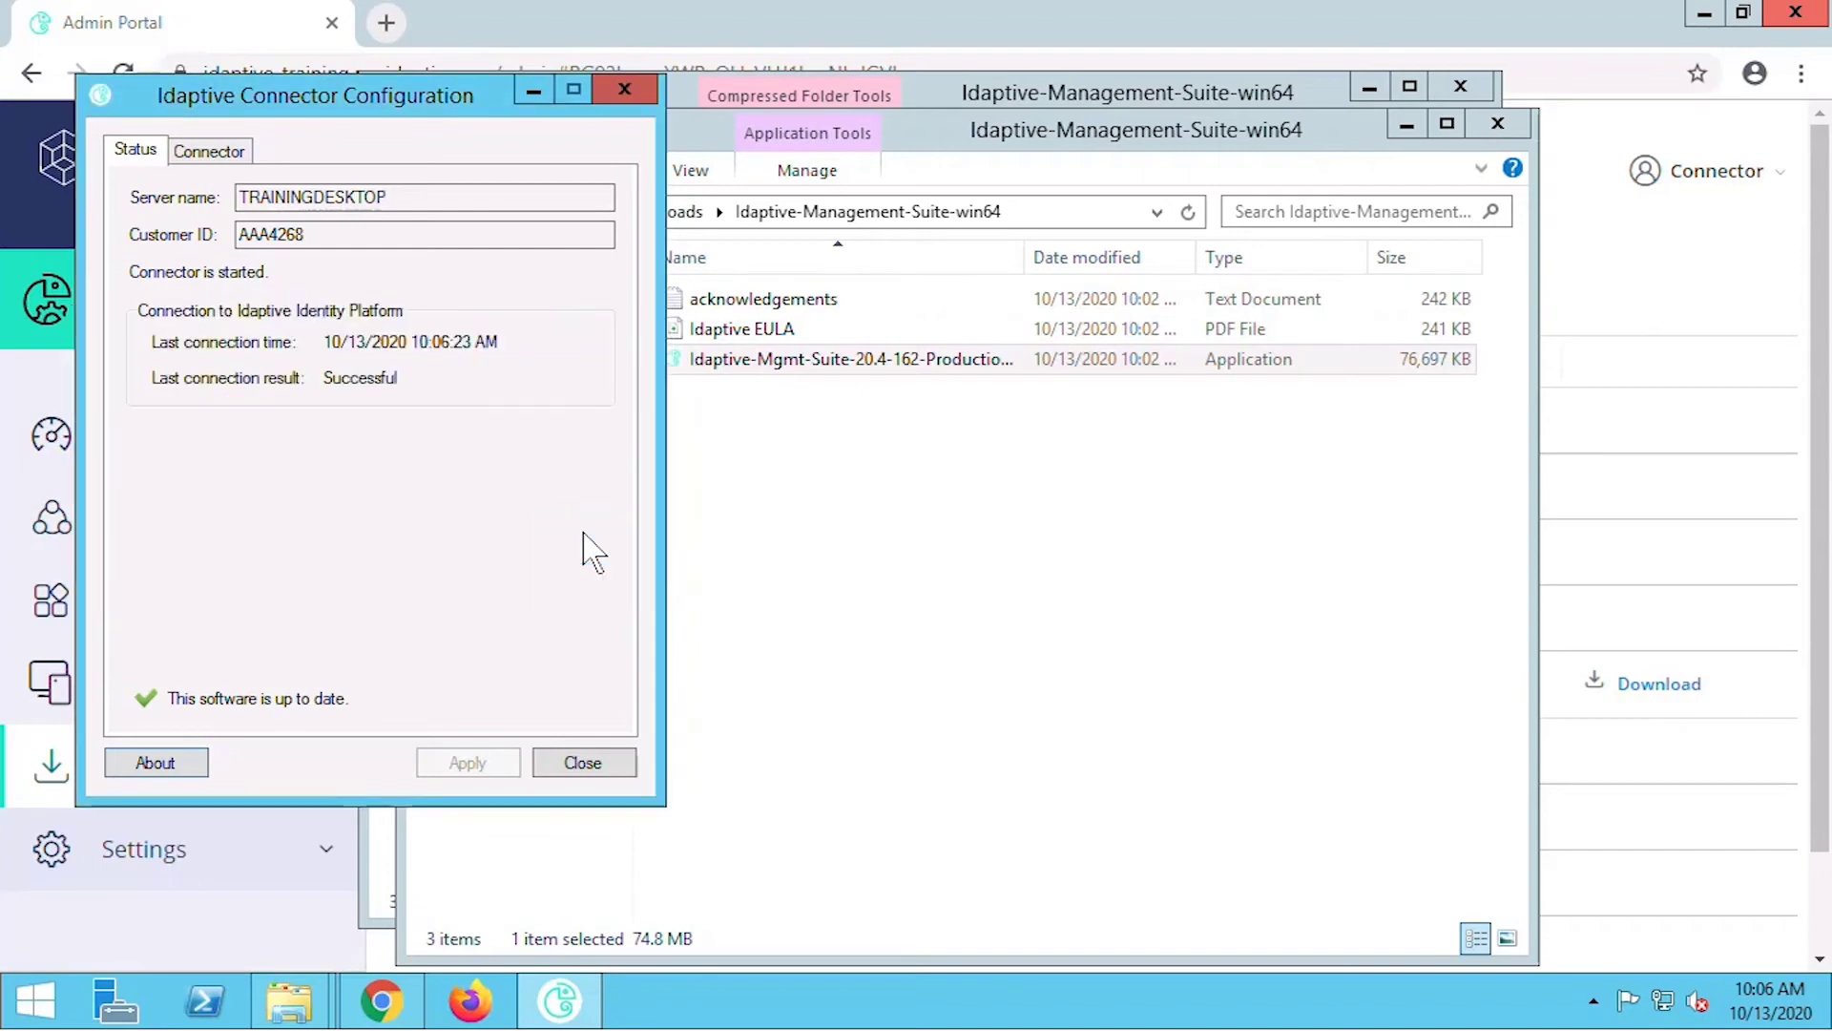
left_click(214, 153)
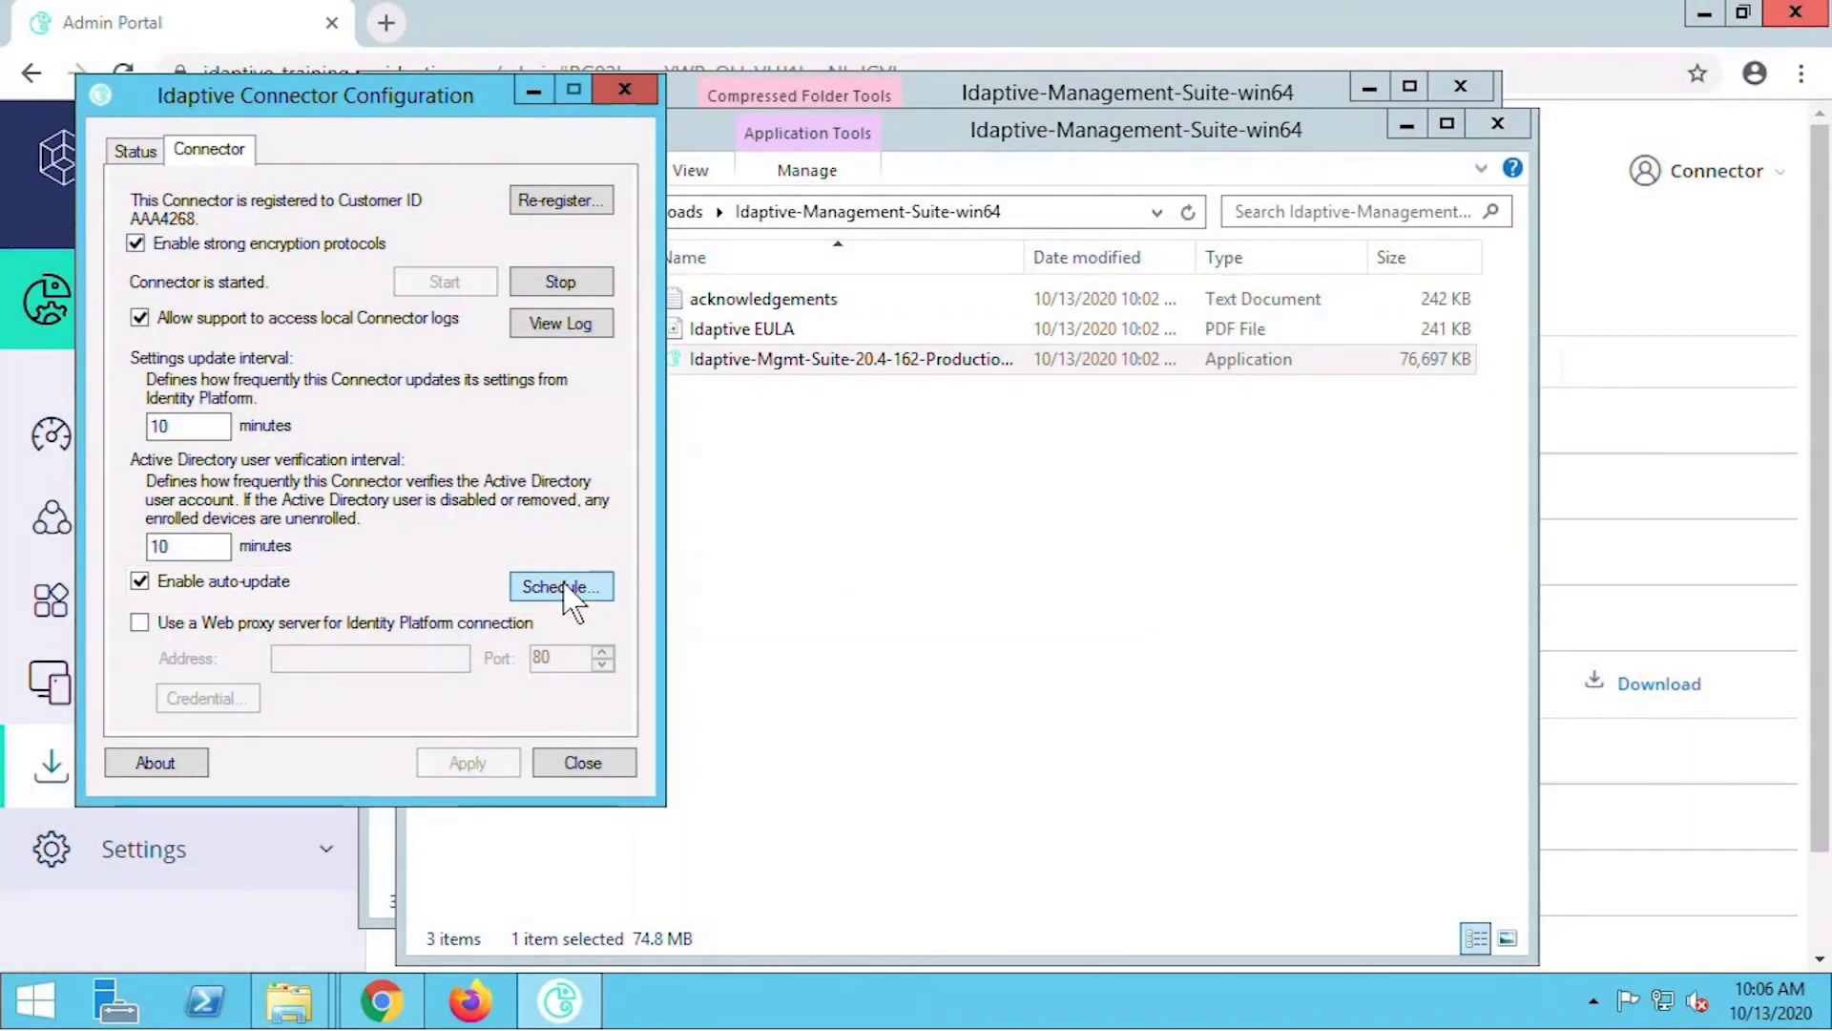
left_click(564, 586)
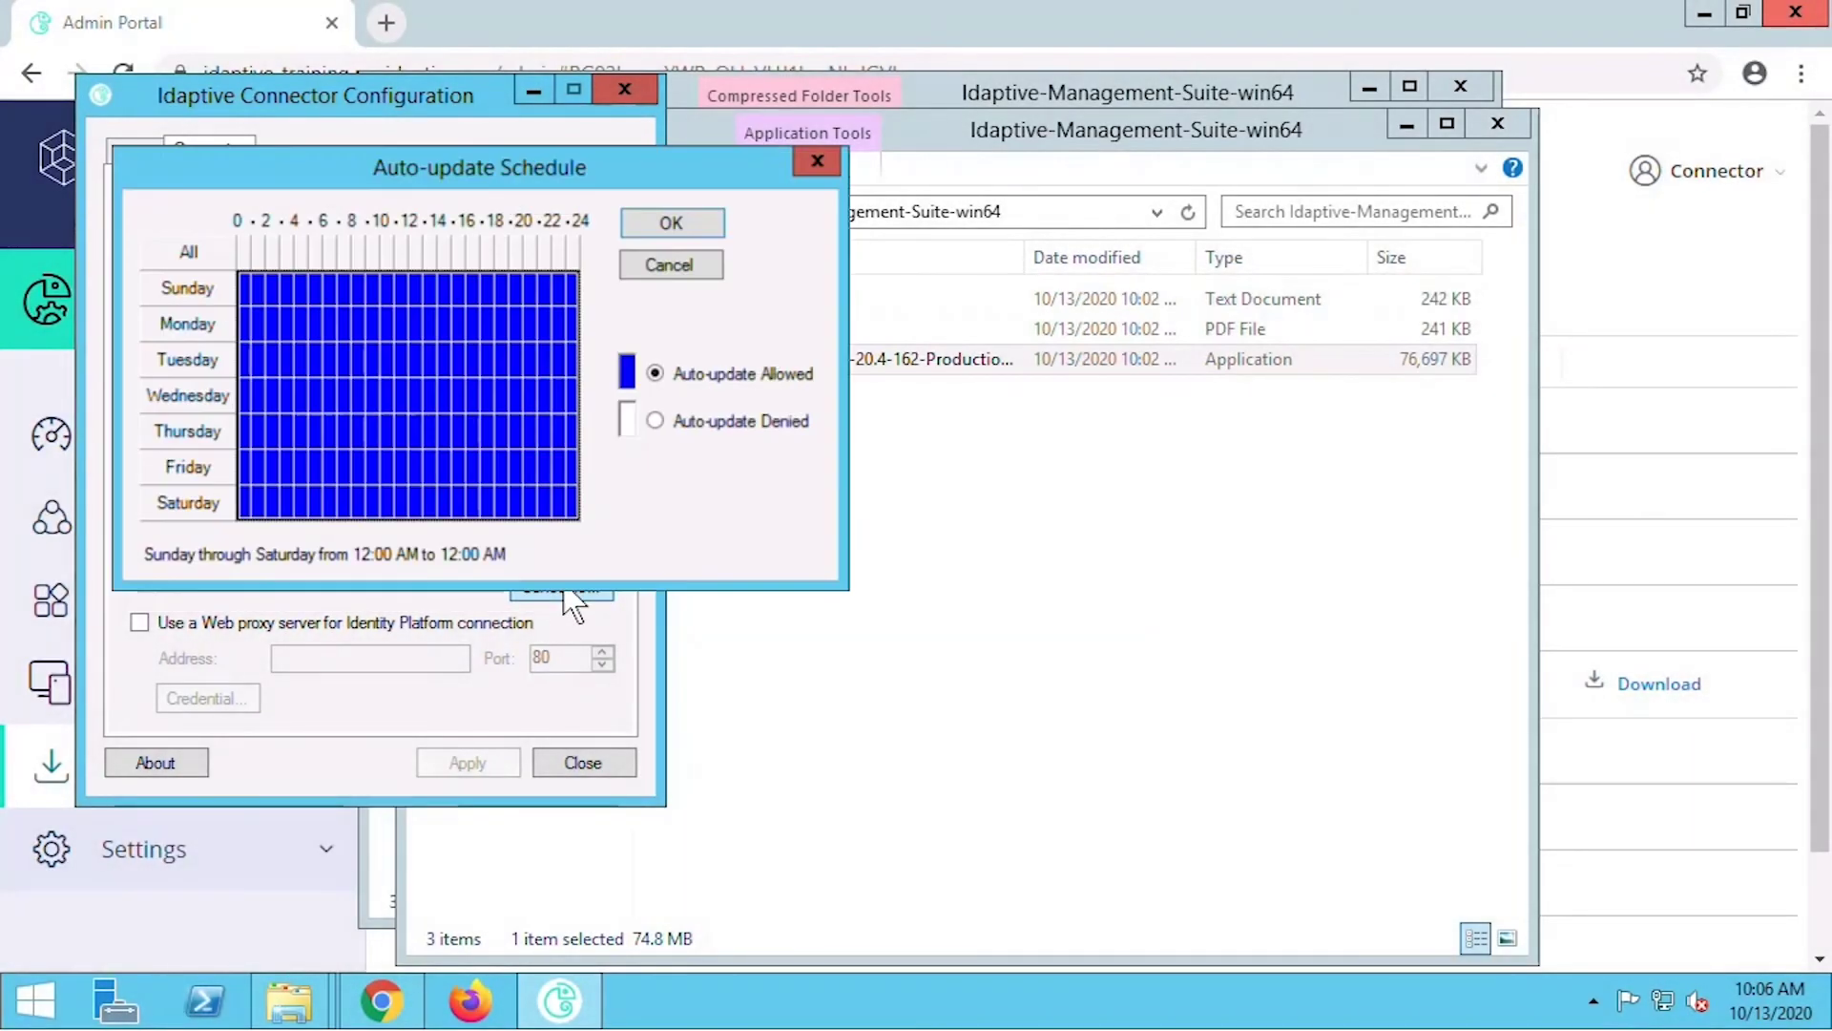
left_click(684, 229)
left_click(135, 149)
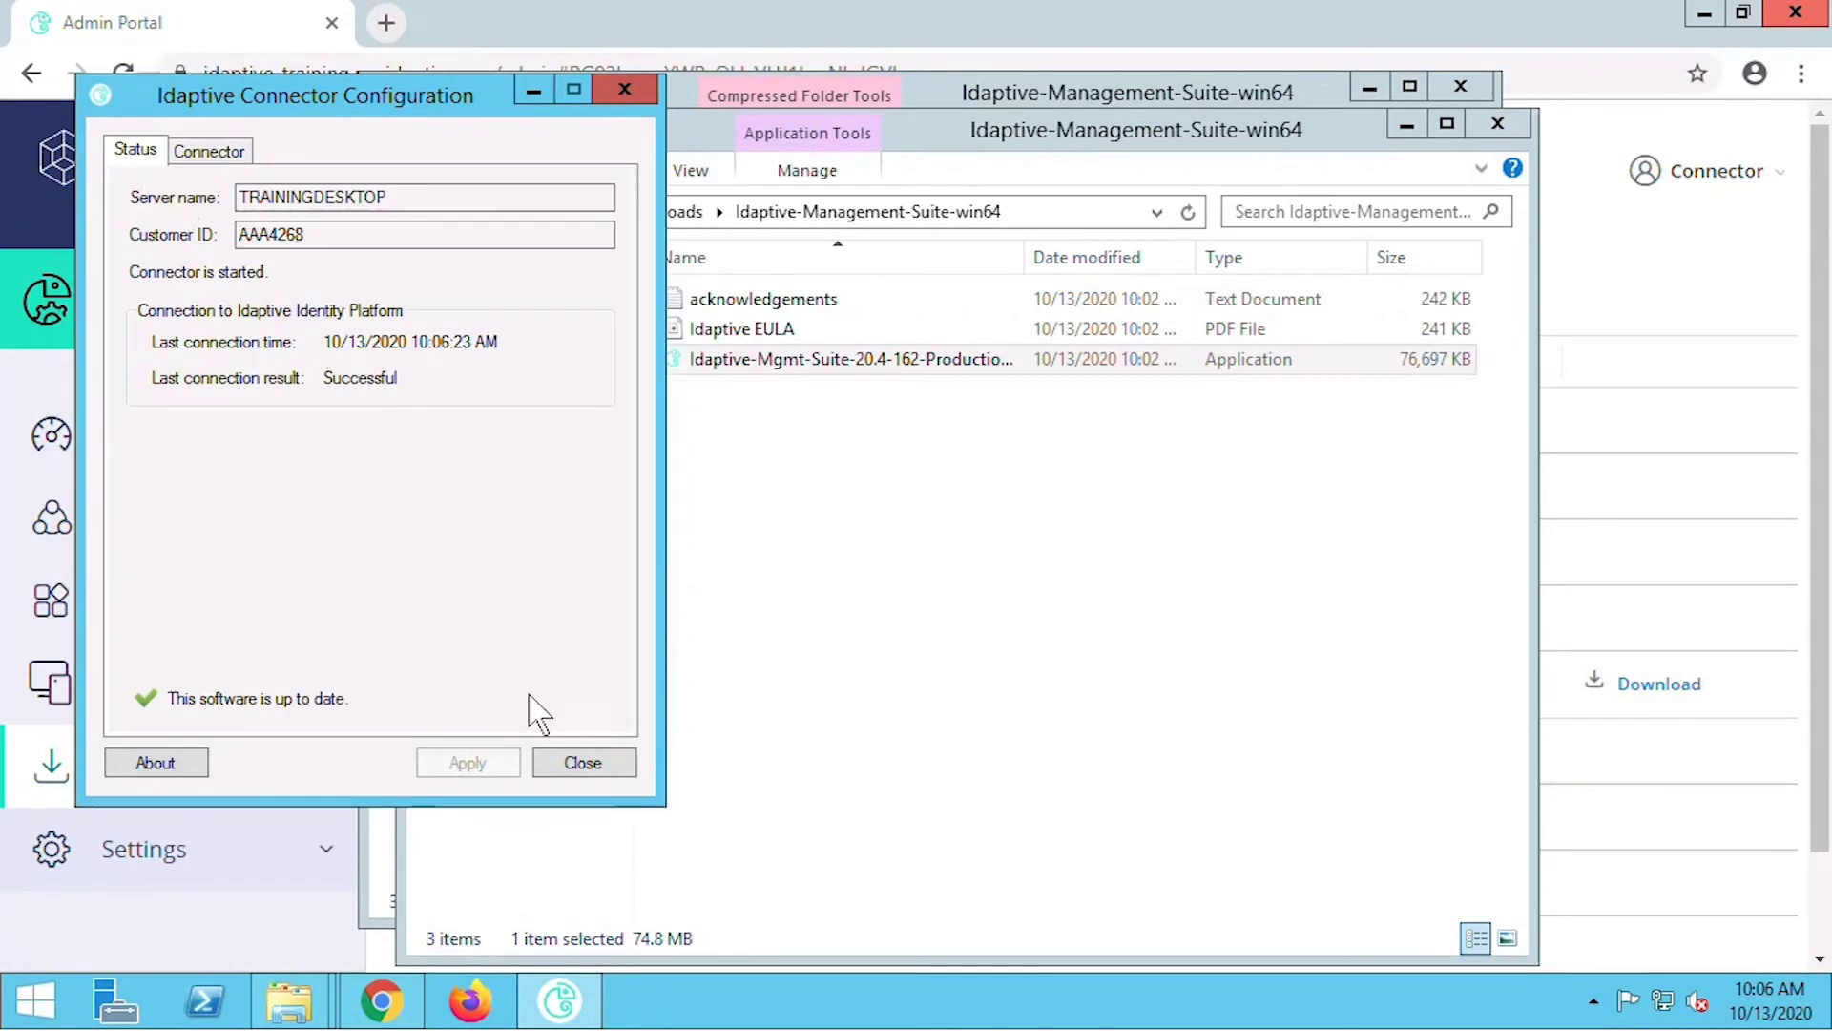
left_click(580, 764)
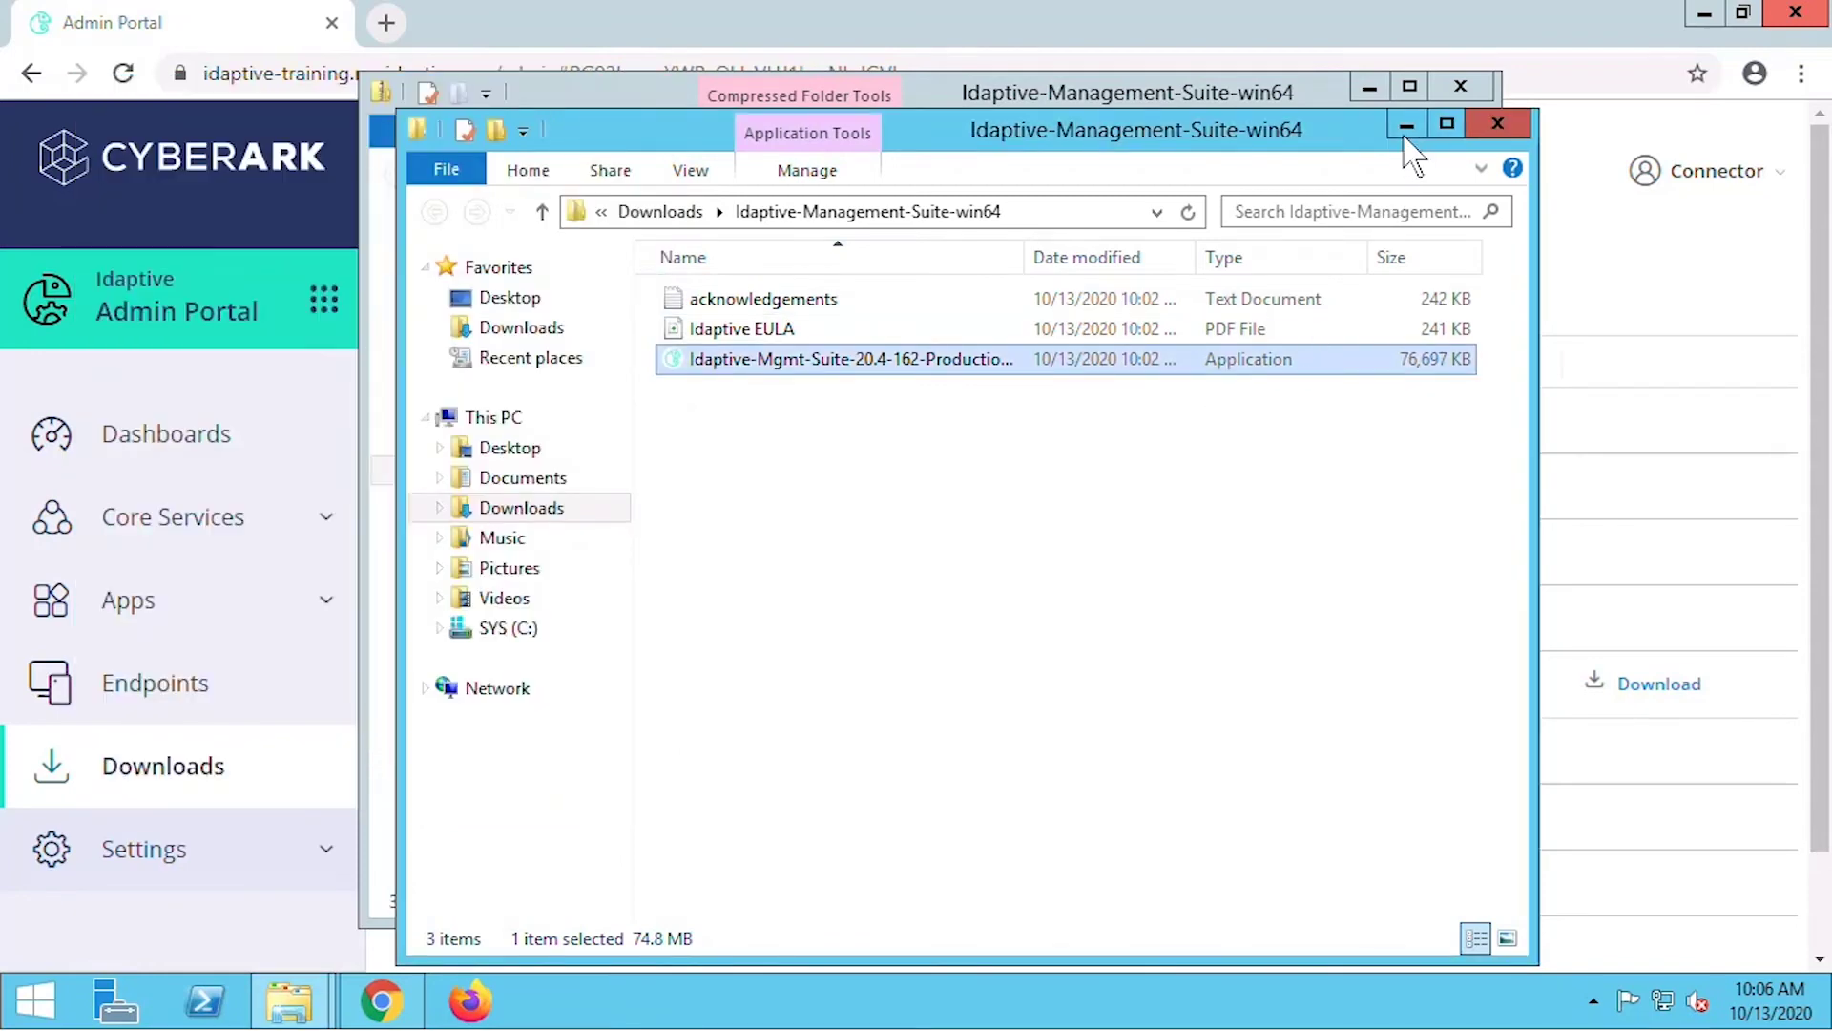
Minimize the Explorer windows and go to Settings > Network in the Admin Portal.
left_click(1405, 127)
left_click(1370, 87)
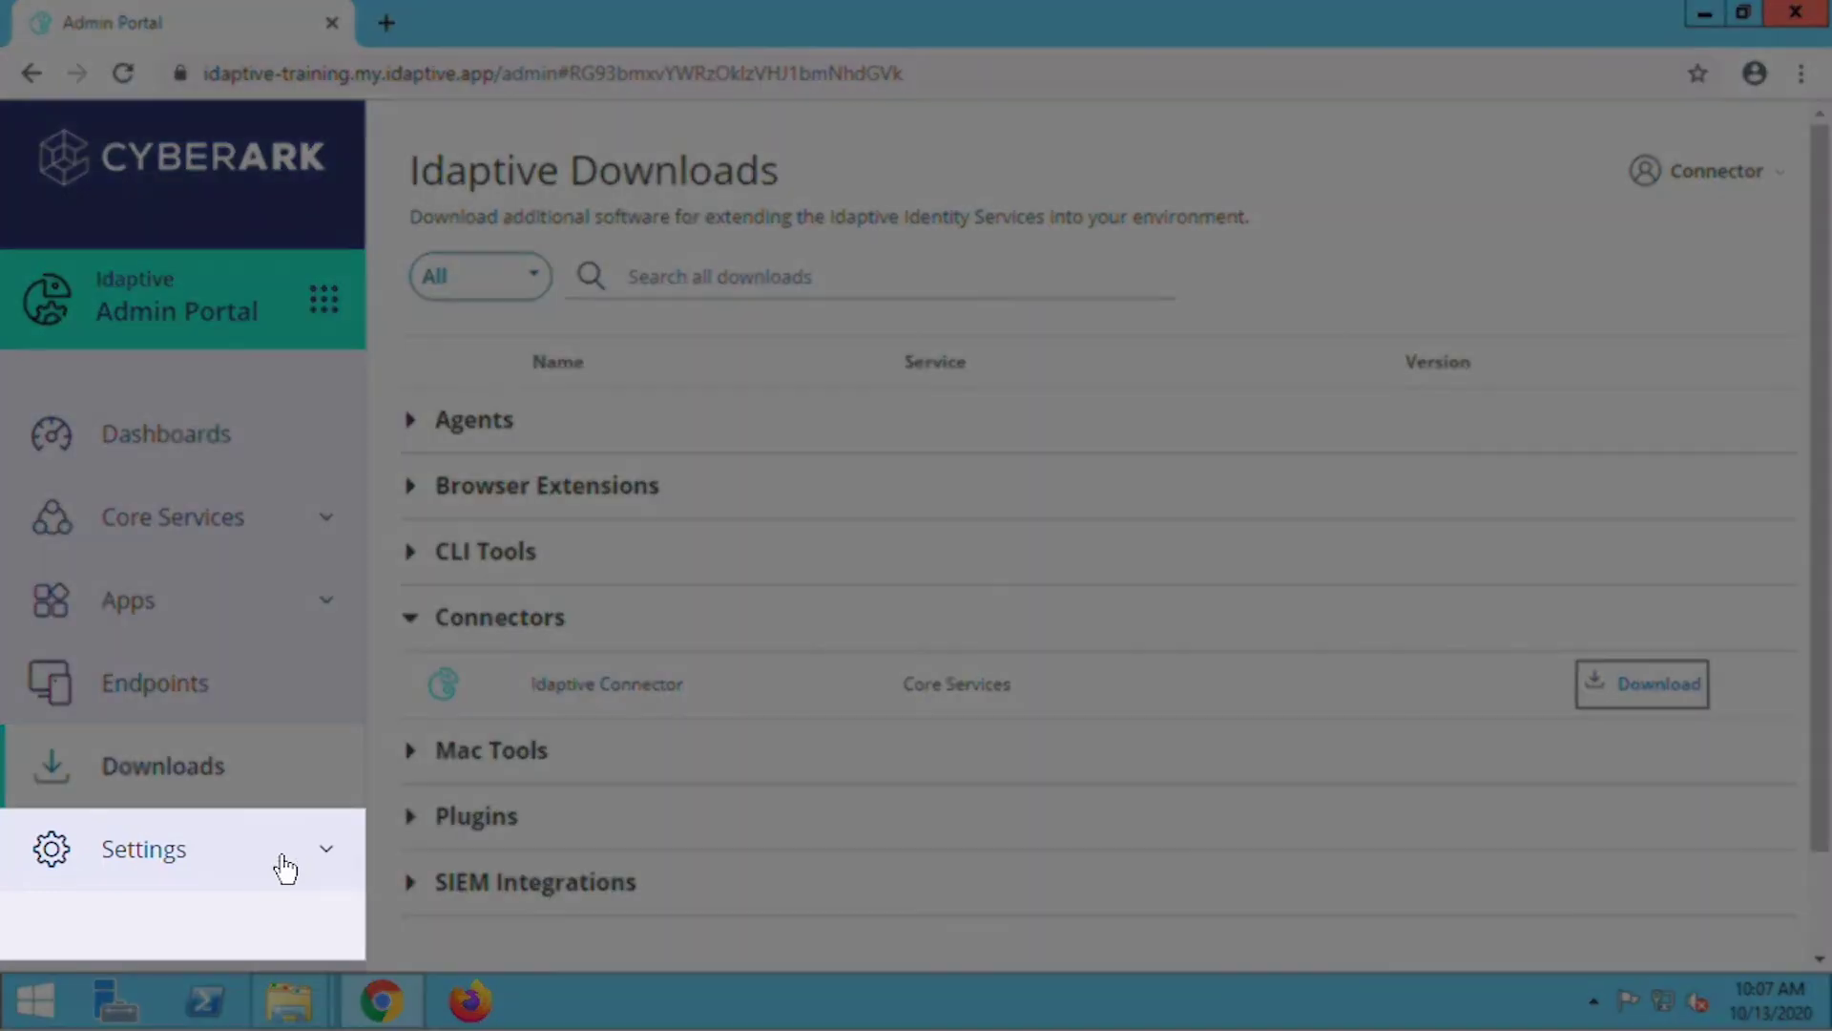
left_click(282, 859)
scroll(297, 859, "down", 2)
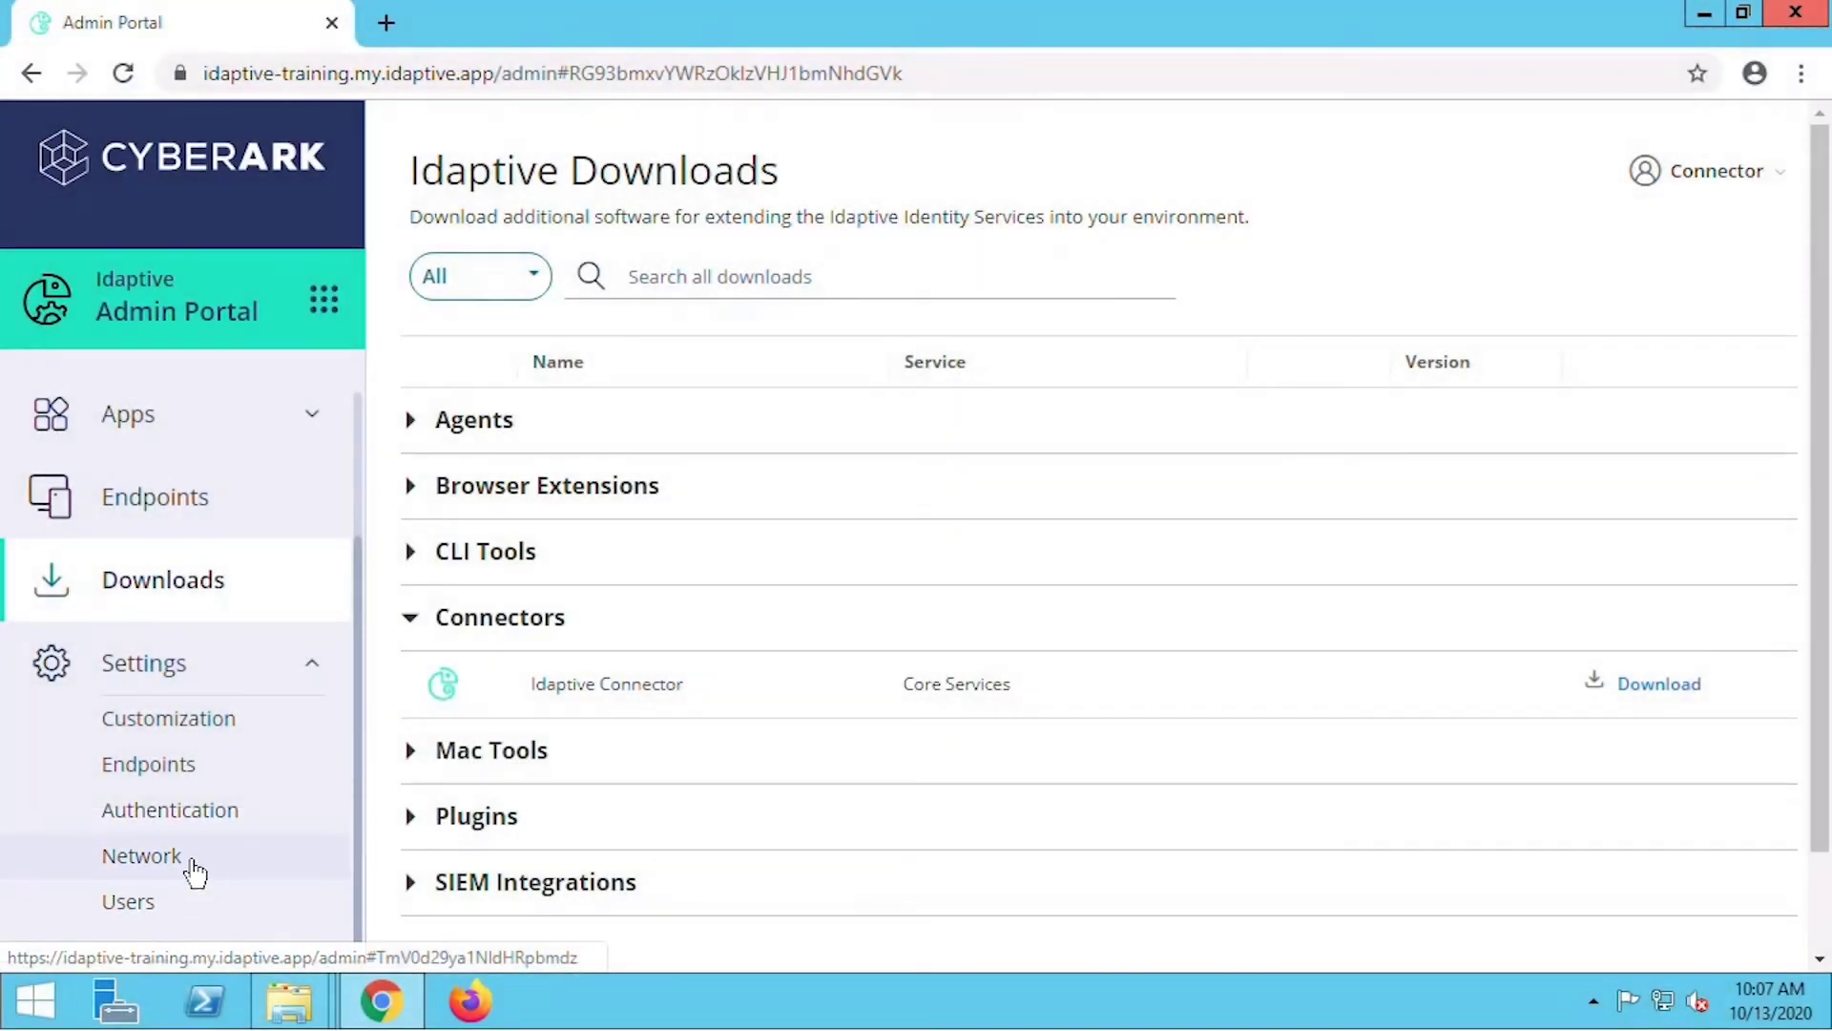
left_click(194, 869)
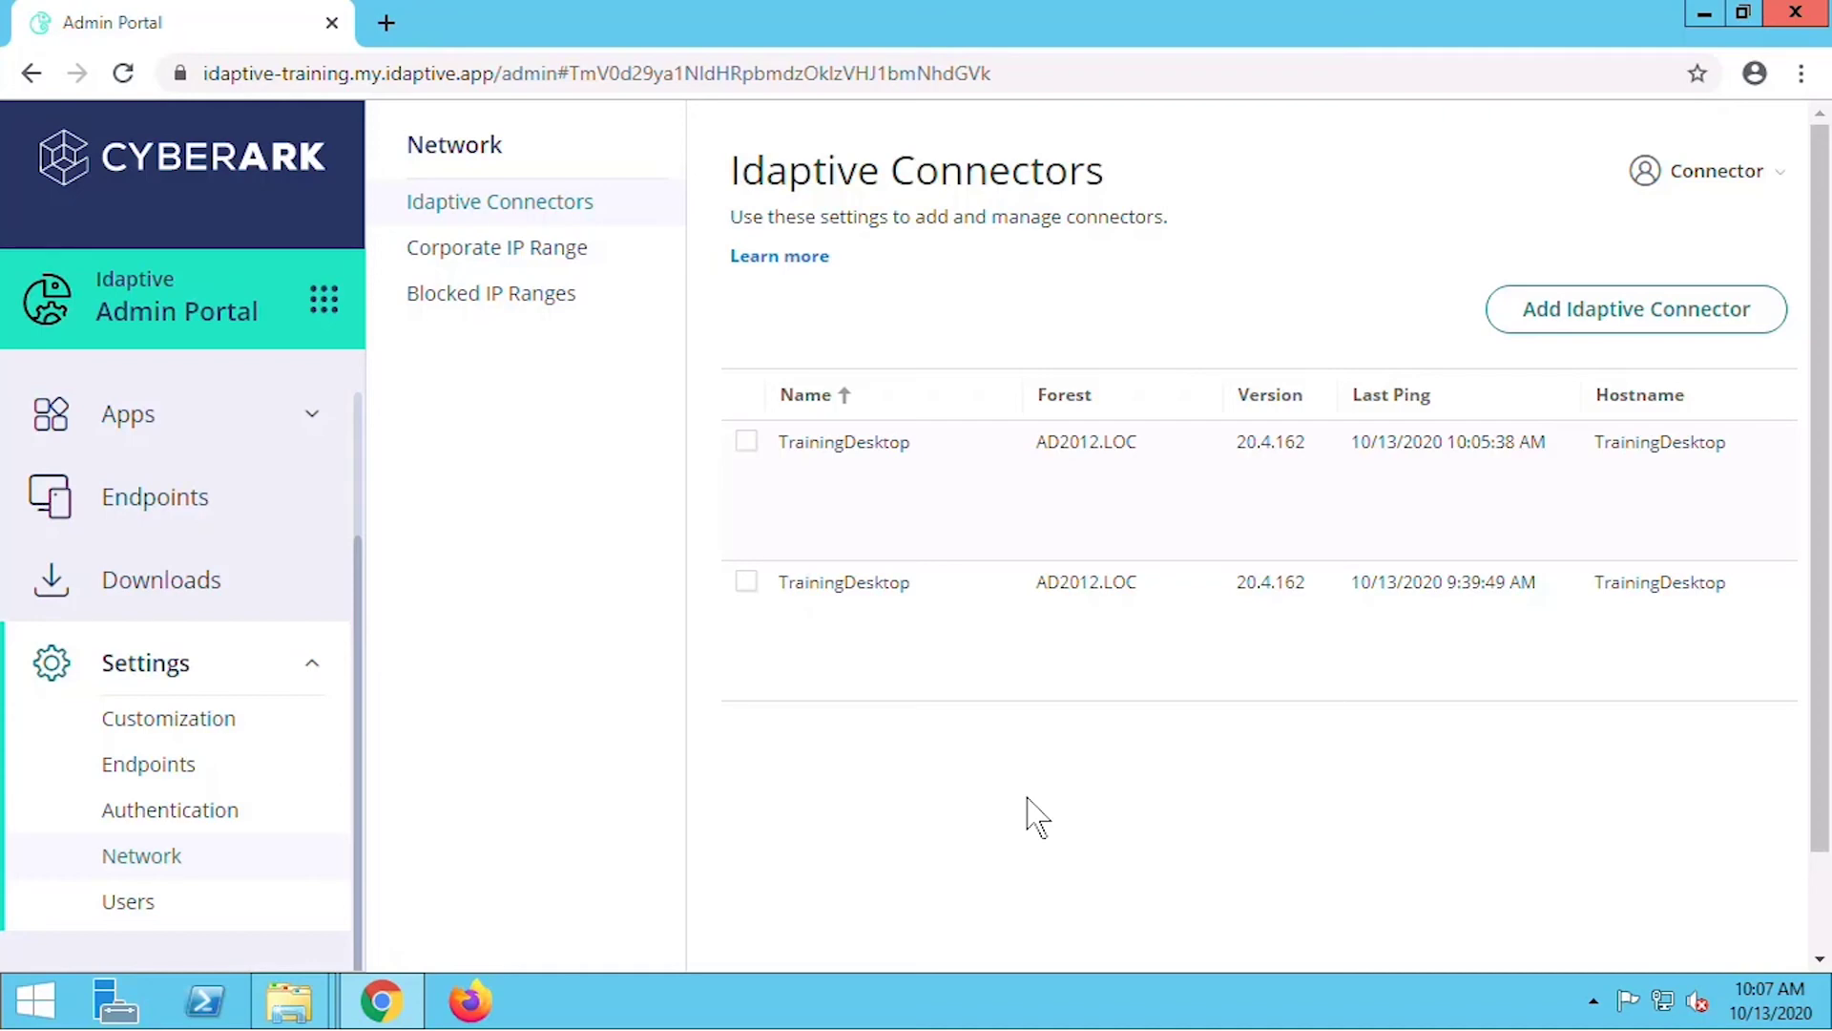
Select the older, inactive TrainingDesktop connector in the Idaptive Connectors list and show its actions.
scroll(1035, 814, "down", 1)
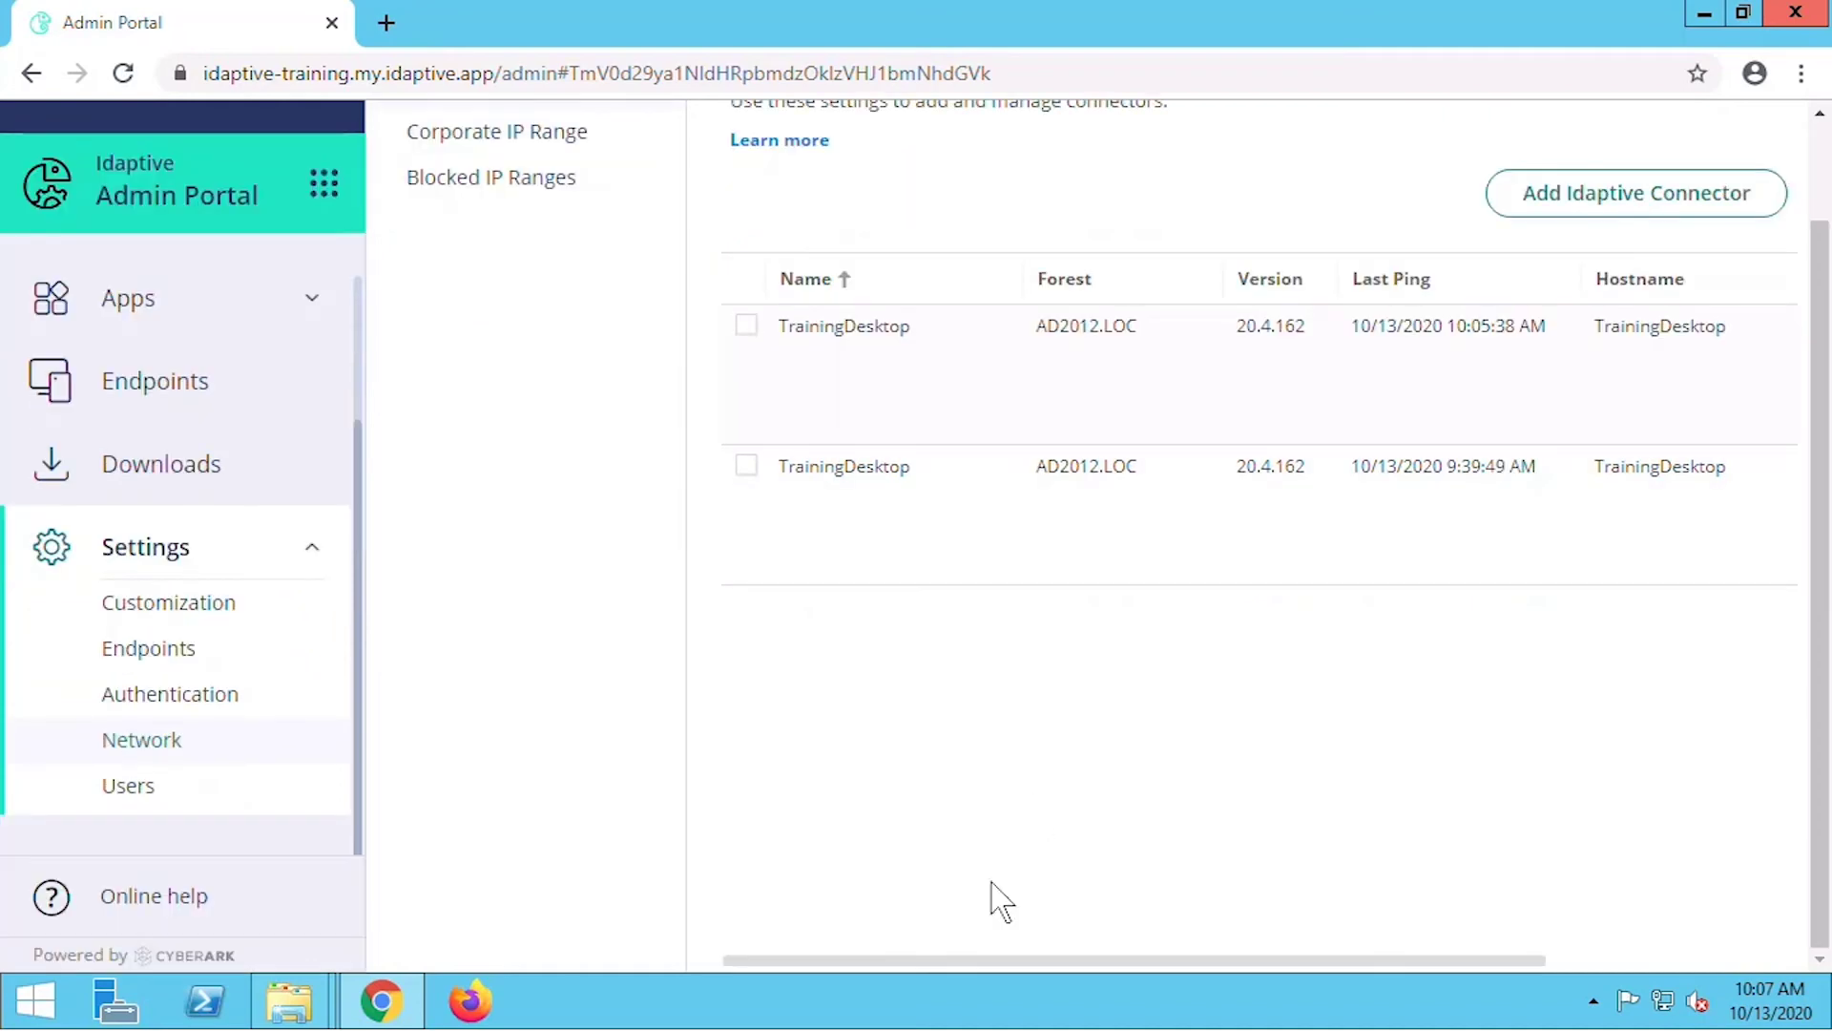
left_click_drag(973, 962, 891, 972)
scroll(918, 892, "up", 2)
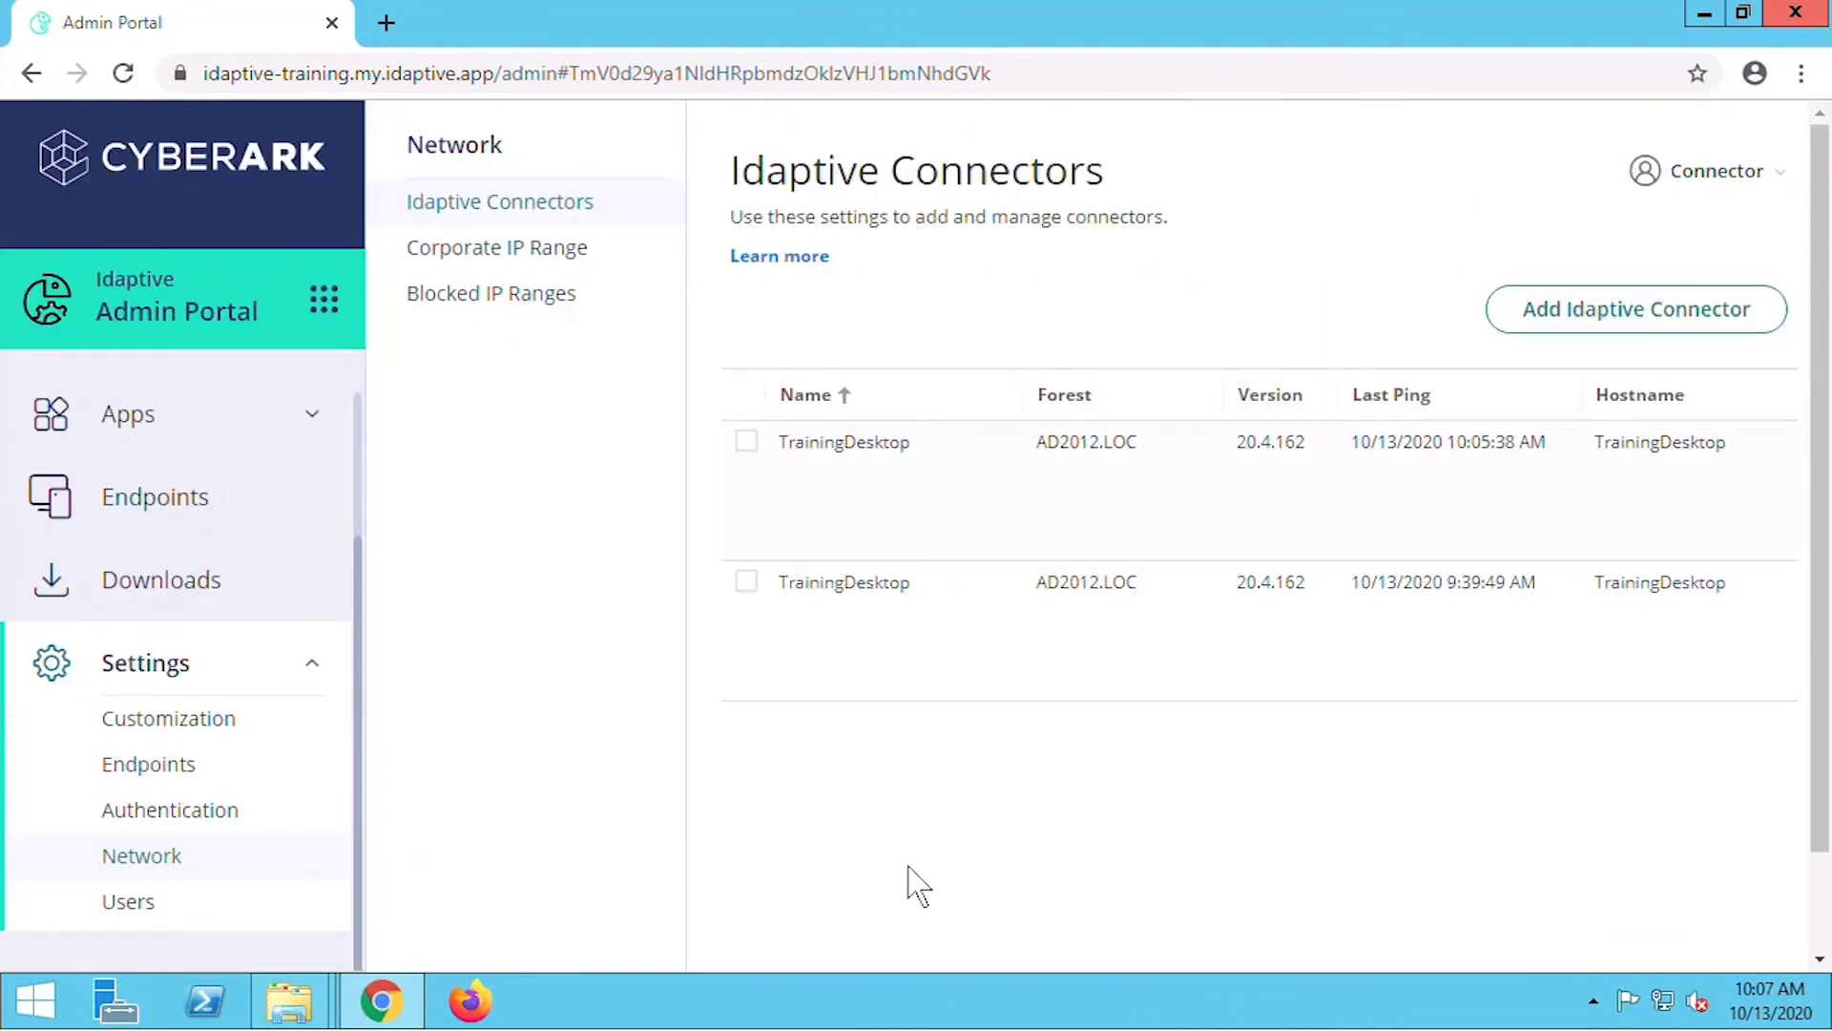
left_click(747, 585)
left_click(863, 311)
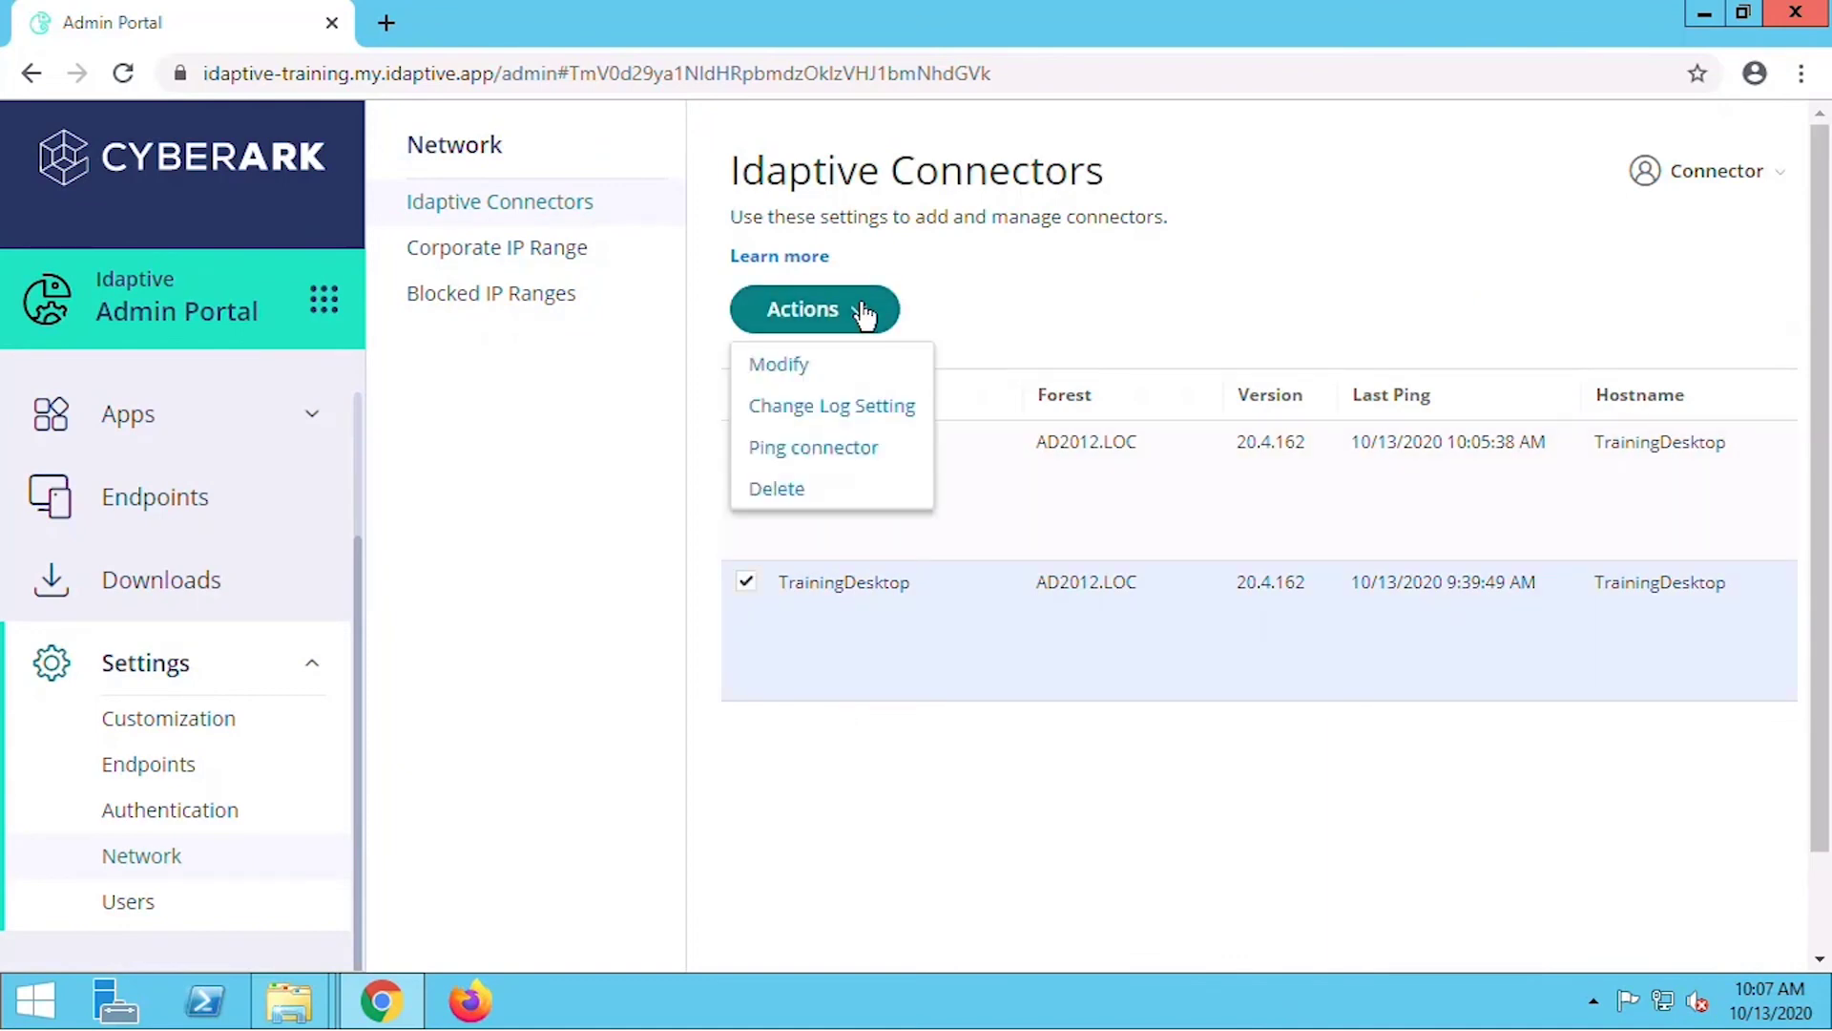